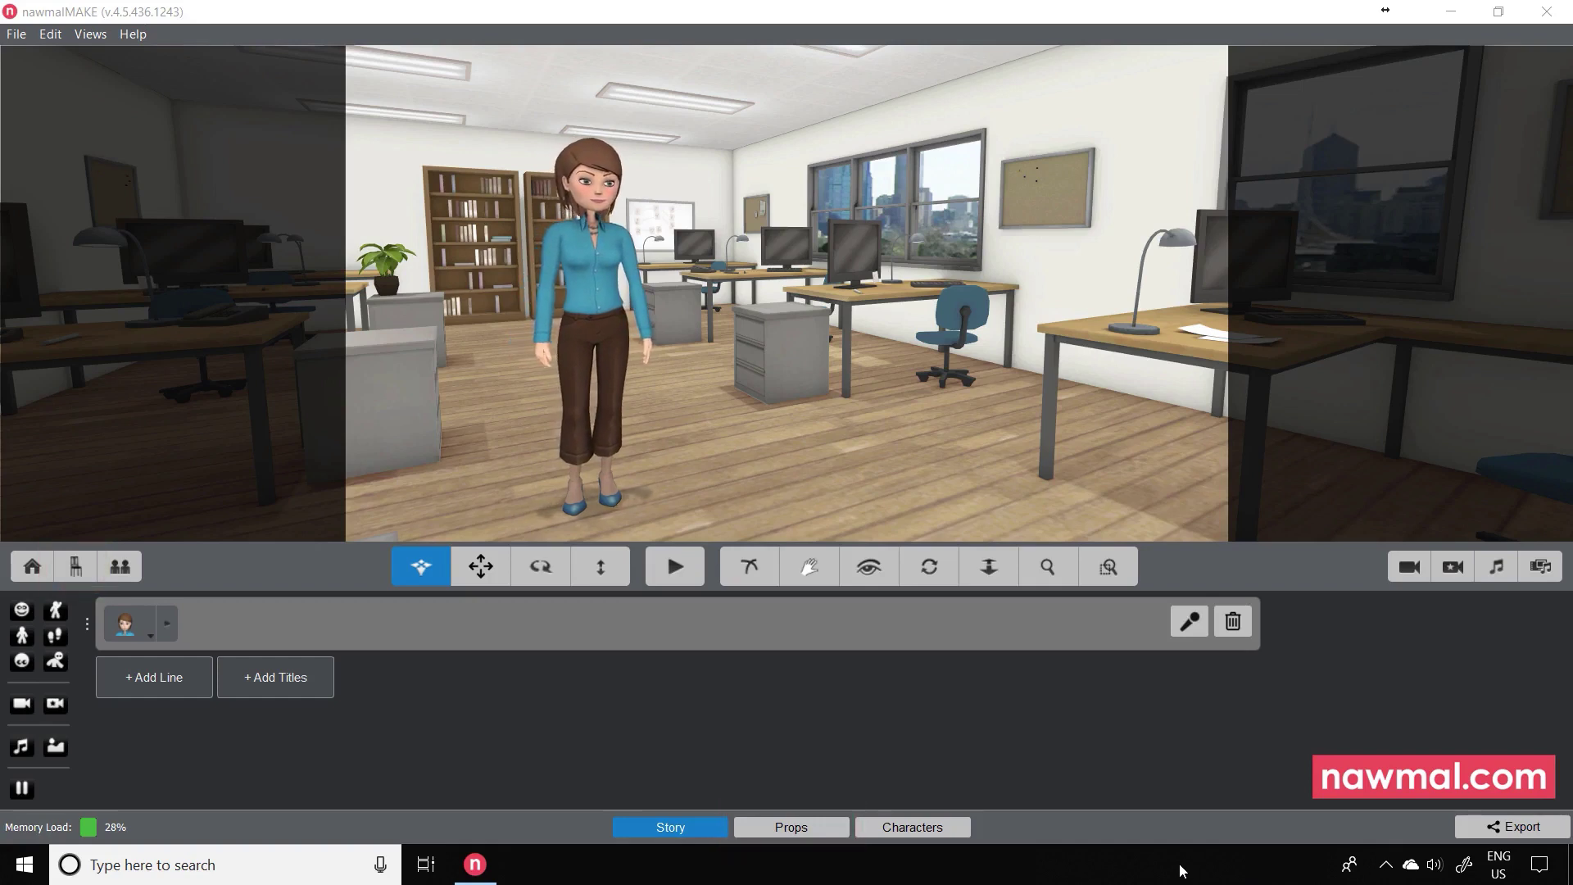
View the scene's location options, then bring up the female actor's settings in the Actors panel.
{"action": "left_click", "coordinate": [29, 565]}
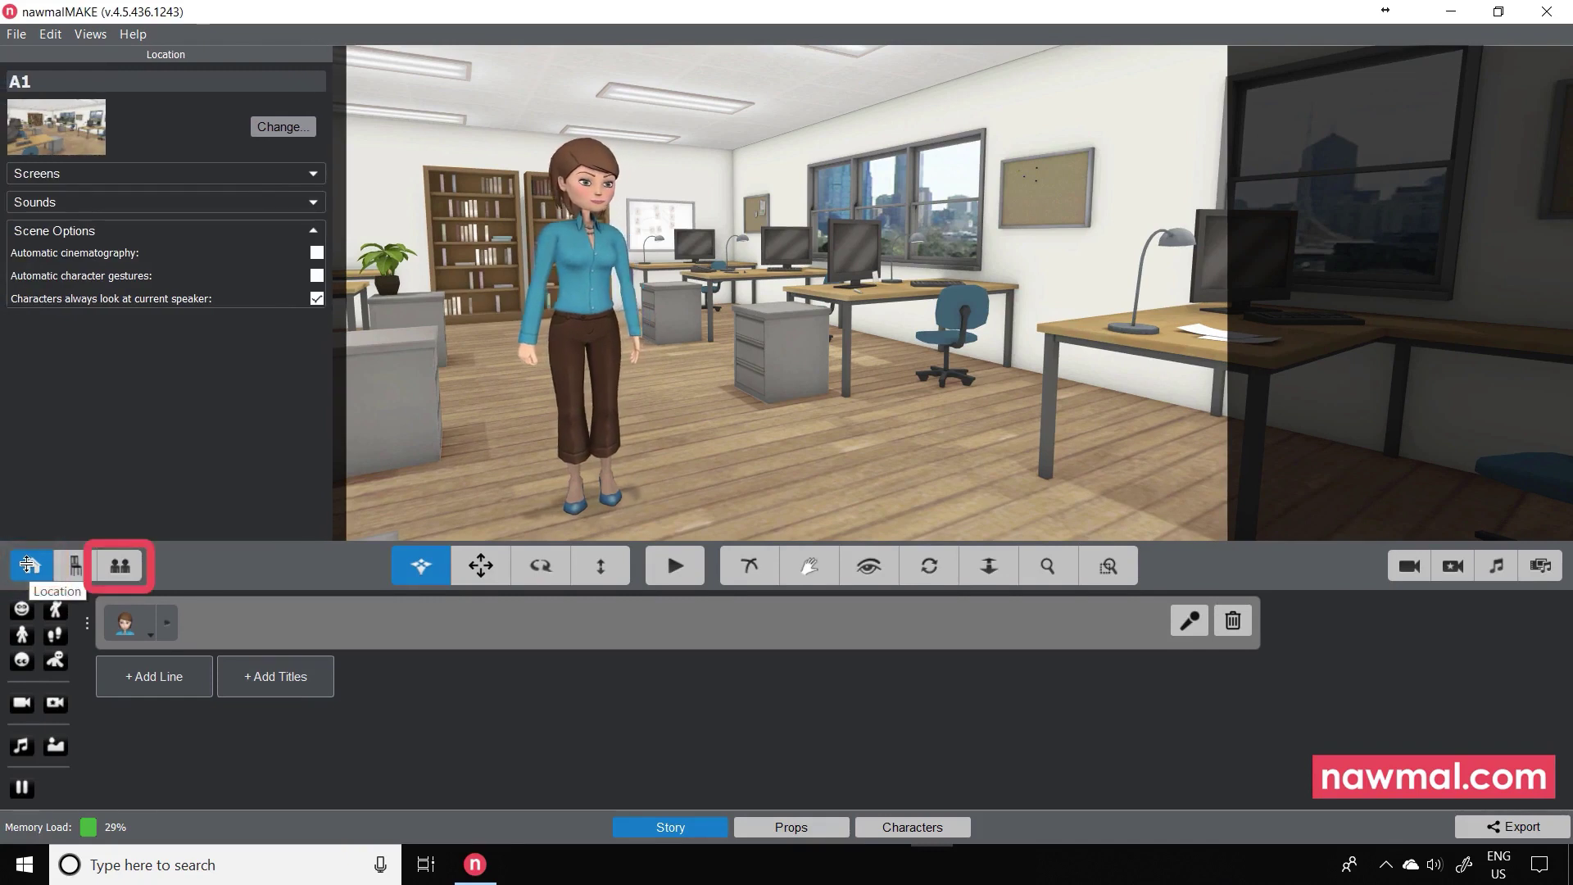
{"action": "left_click", "coordinate": [115, 565]}
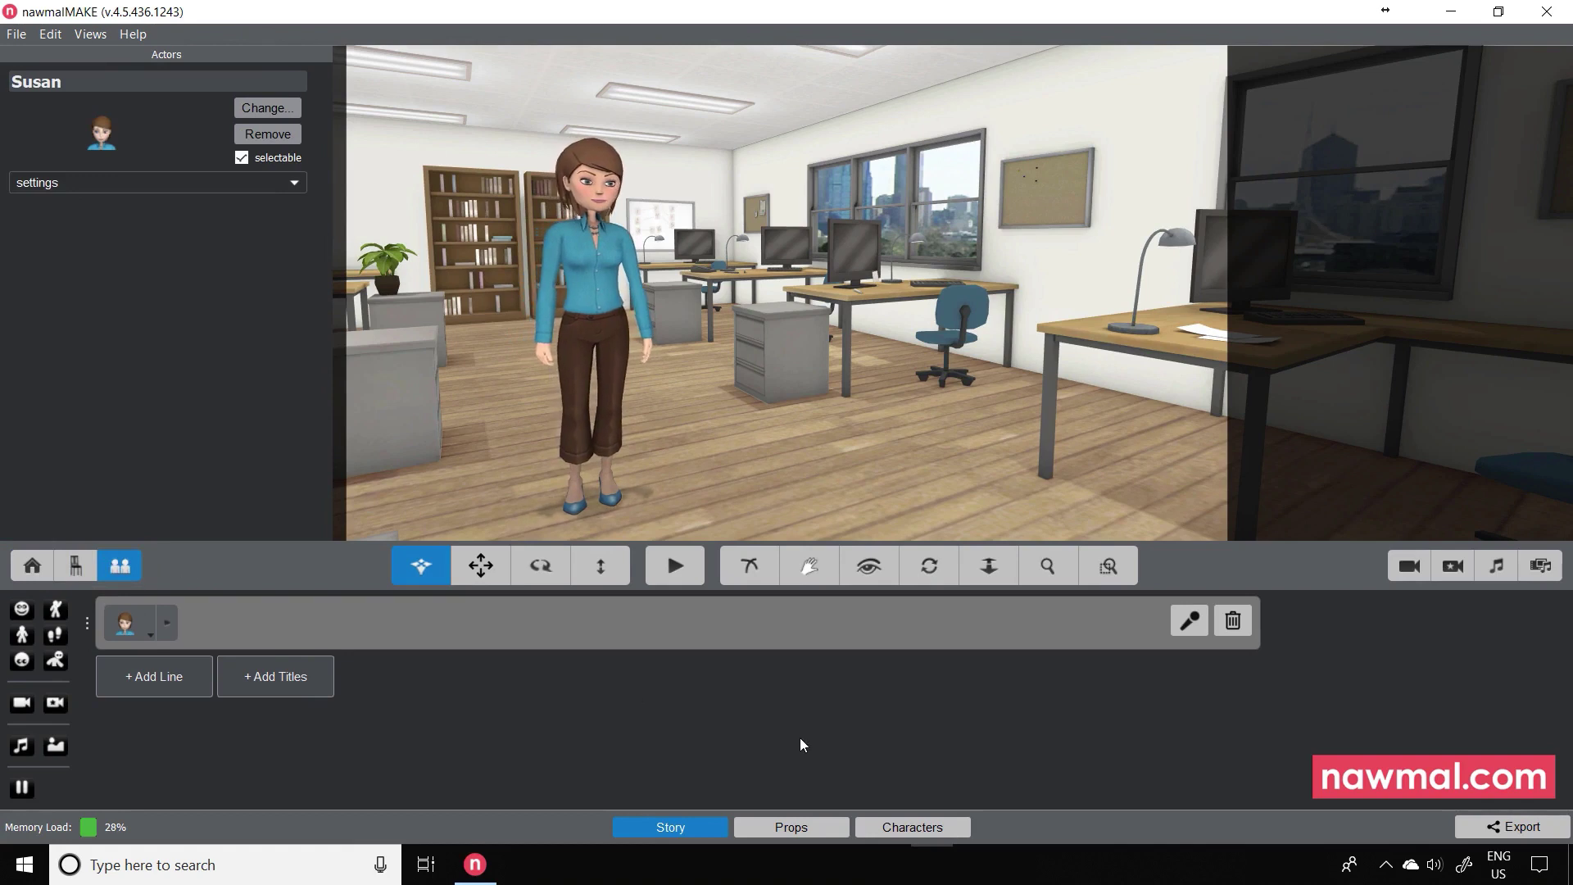
Browse the Academic and Furnitures prop collections and pick the whiteboard prop-board-01.
{"action": "left_click", "coordinate": [801, 827]}
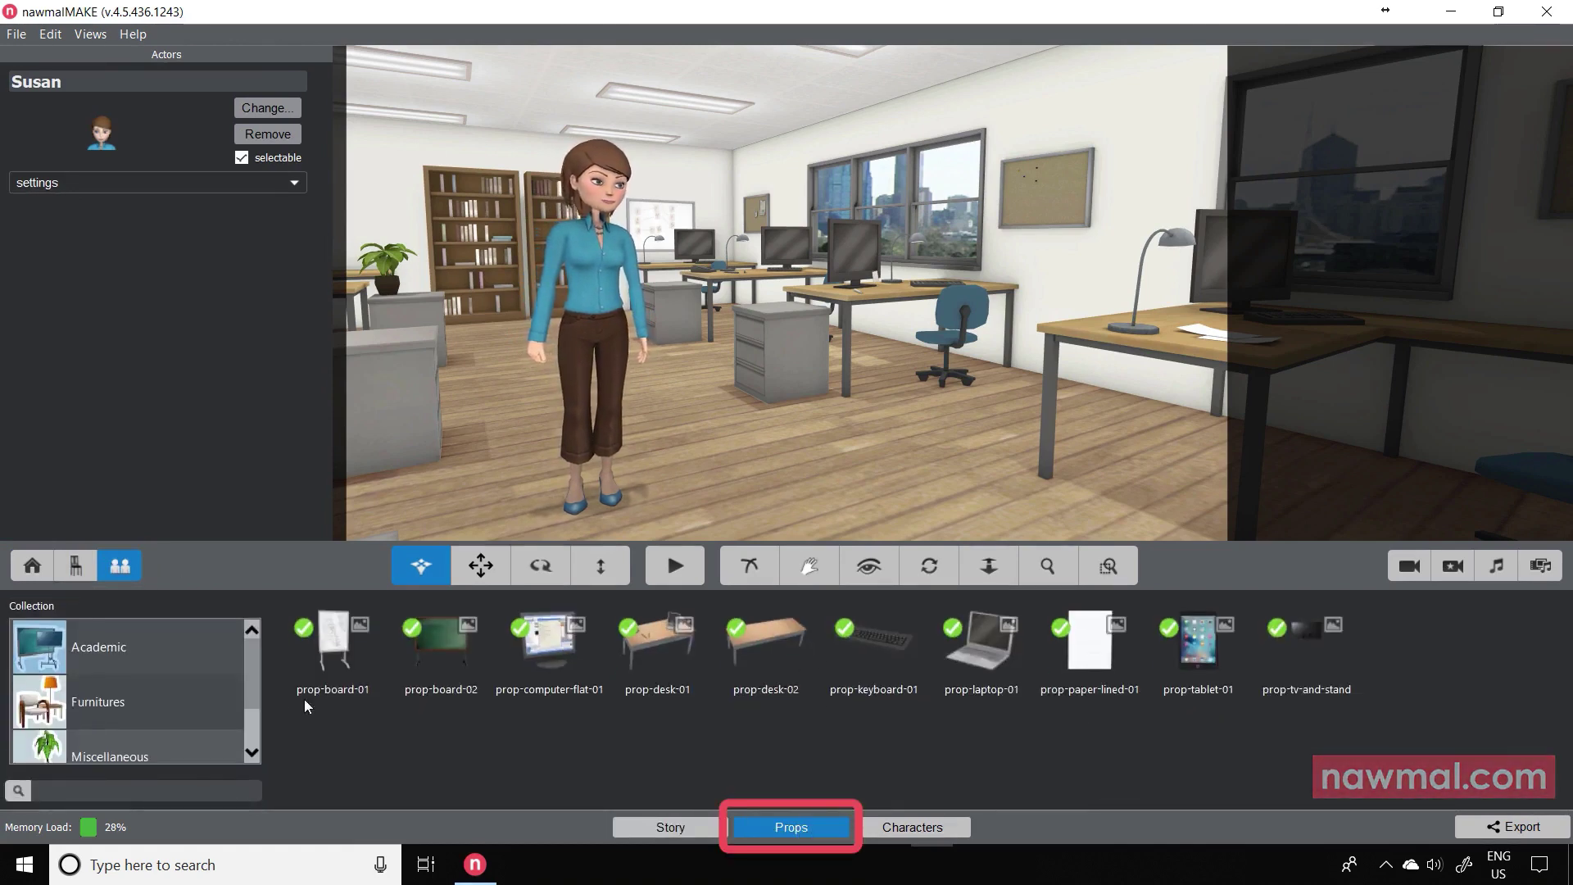
{"action": "left_click", "coordinate": [175, 648]}
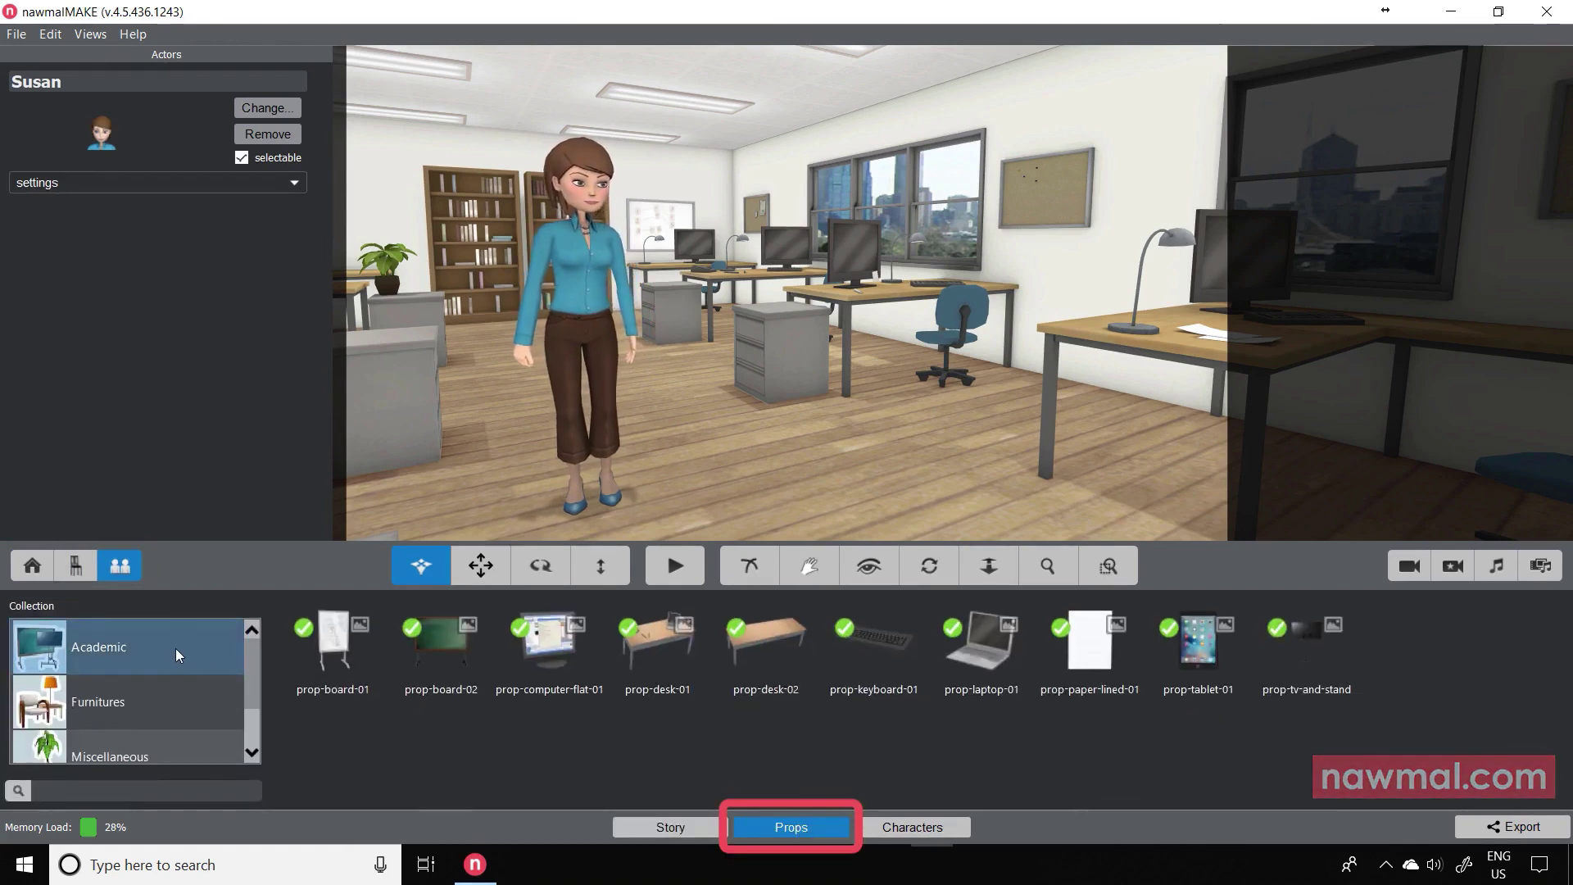
{"action": "left_click", "coordinate": [184, 698]}
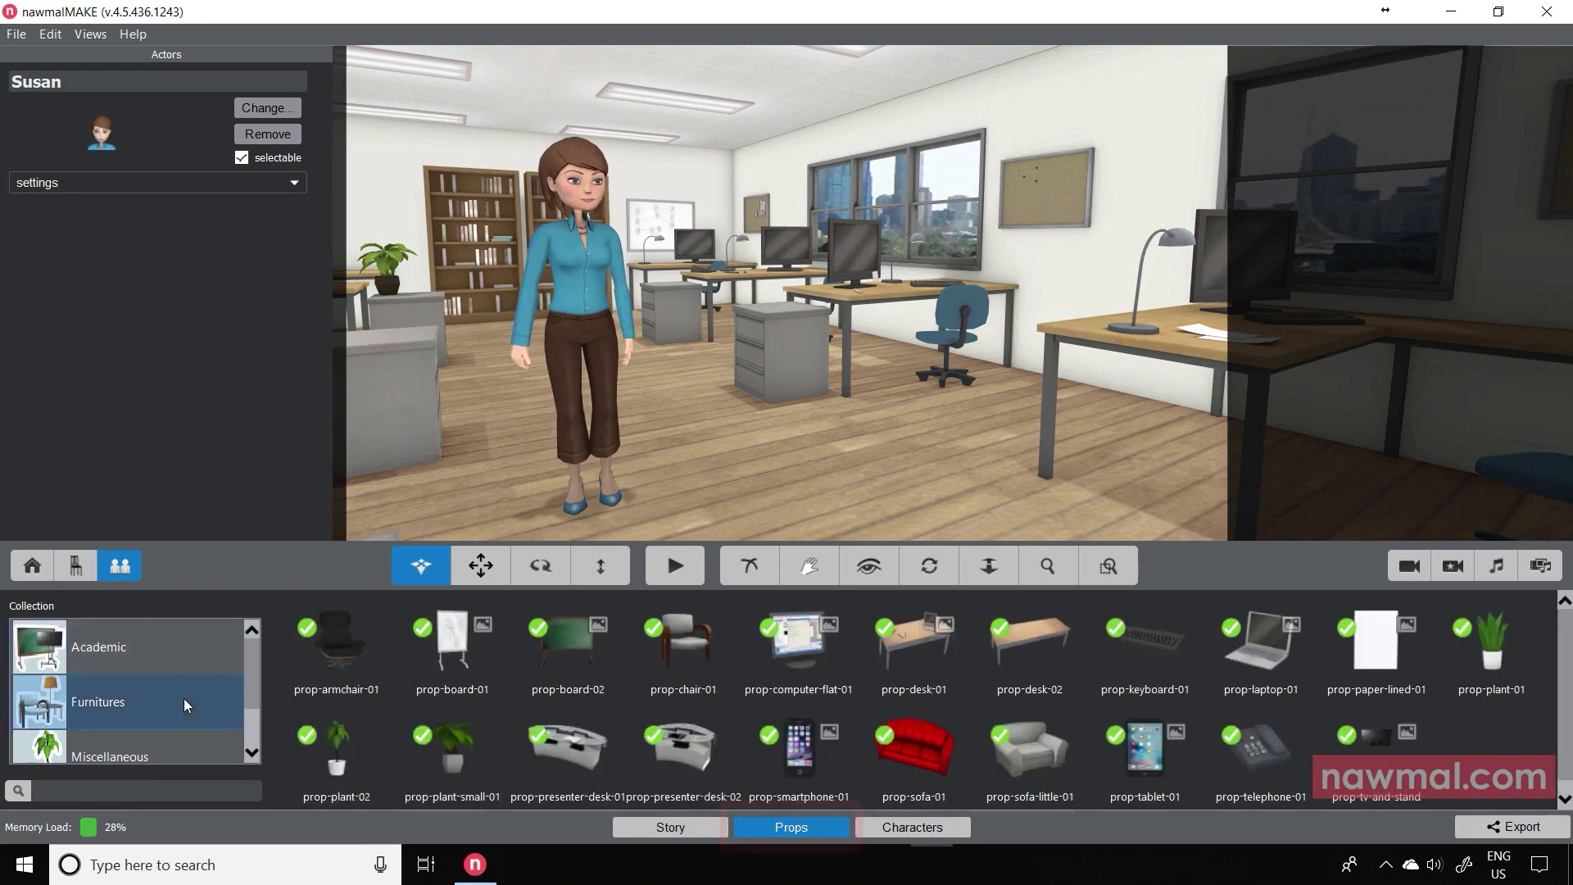
{"action": "left_click", "coordinate": [451, 652]}
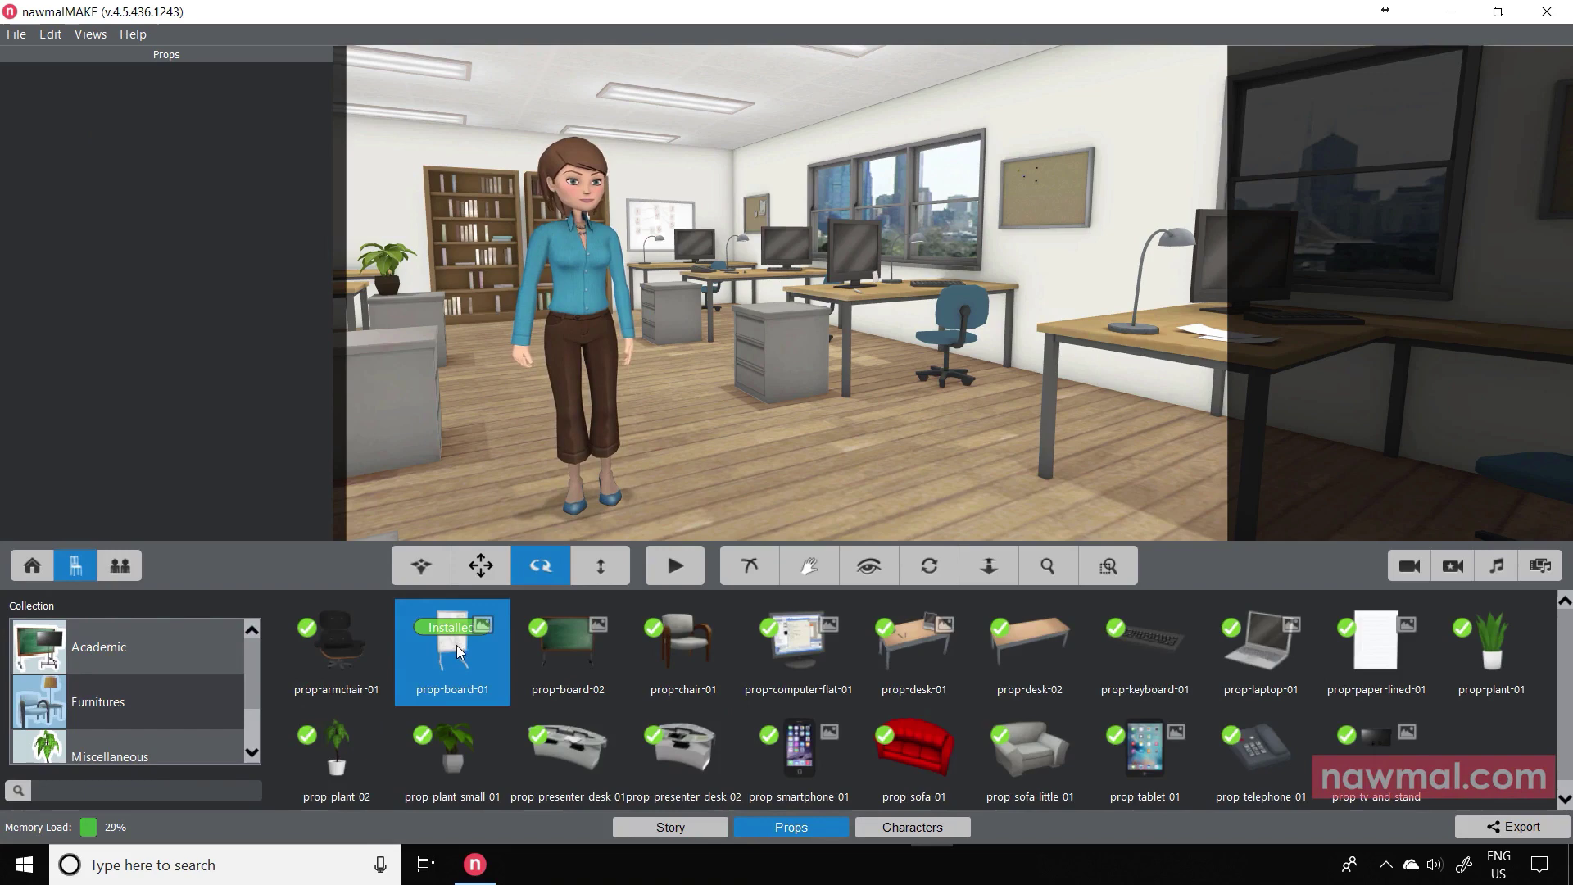
Place whiteboard prop-board-01 in the office and move it closer to the actor.
{"action": "mouse_move", "coordinate": [444, 642]}
{"action": "left_mouse_down"}
{"action": "mouse_move", "coordinate": [720, 459]}
{"action": "mouse_move", "coordinate": [860, 460]}
{"action": "left_mouse_up"}
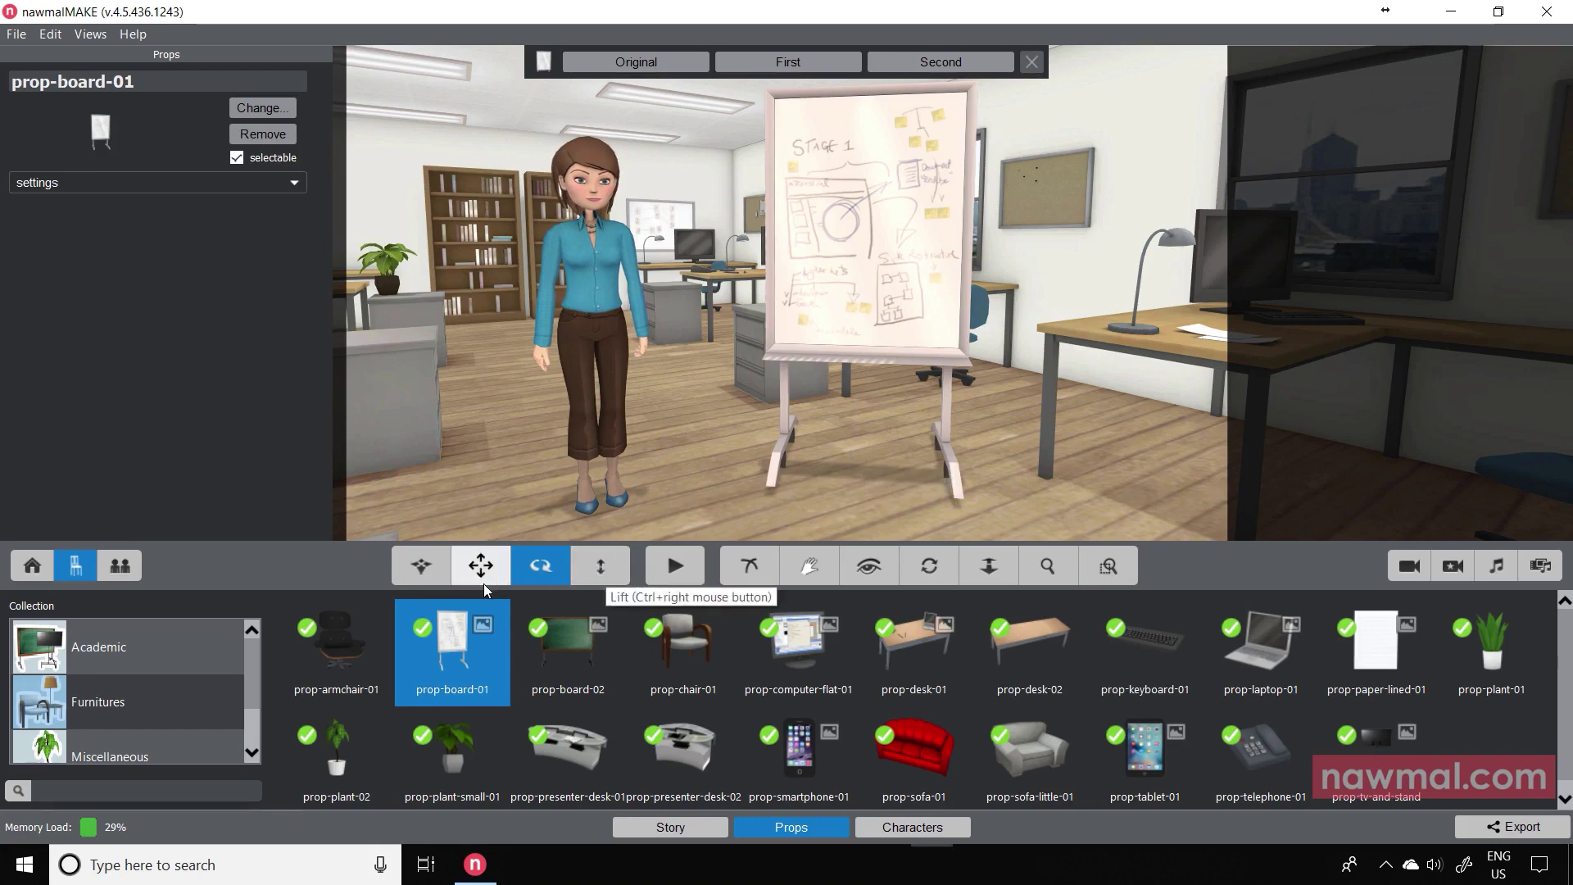
{"action": "left_click", "coordinate": [422, 566]}
{"action": "mouse_move", "coordinate": [850, 334]}
{"action": "left_mouse_down"}
{"action": "mouse_move", "coordinate": [829, 344]}
{"action": "mouse_move", "coordinate": [872, 336]}
{"action": "mouse_move", "coordinate": [844, 335]}
{"action": "mouse_move", "coordinate": [857, 329]}
{"action": "left_mouse_up"}
Rotate the whiteboard to angle it toward the viewer and reposition it beside the actor.
{"action": "left_click", "coordinate": [541, 566]}
{"action": "right_click", "coordinate": [857, 330]}
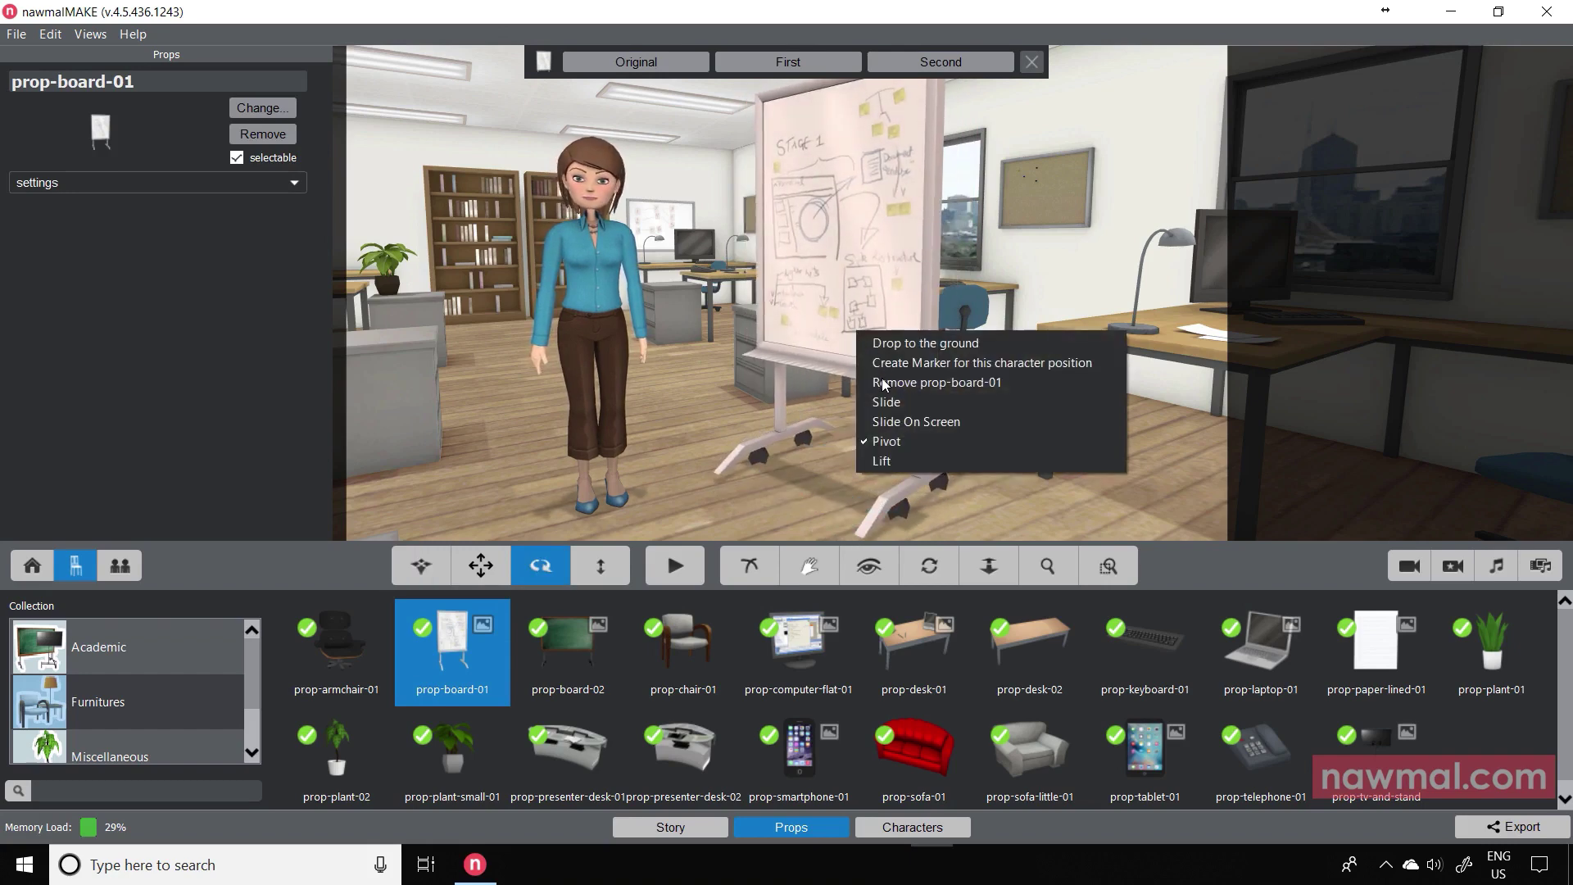
{"action": "left_click", "coordinate": [418, 566]}
{"action": "left_click_drag", "start_coordinate": [877, 333], "coordinate": [824, 329]}
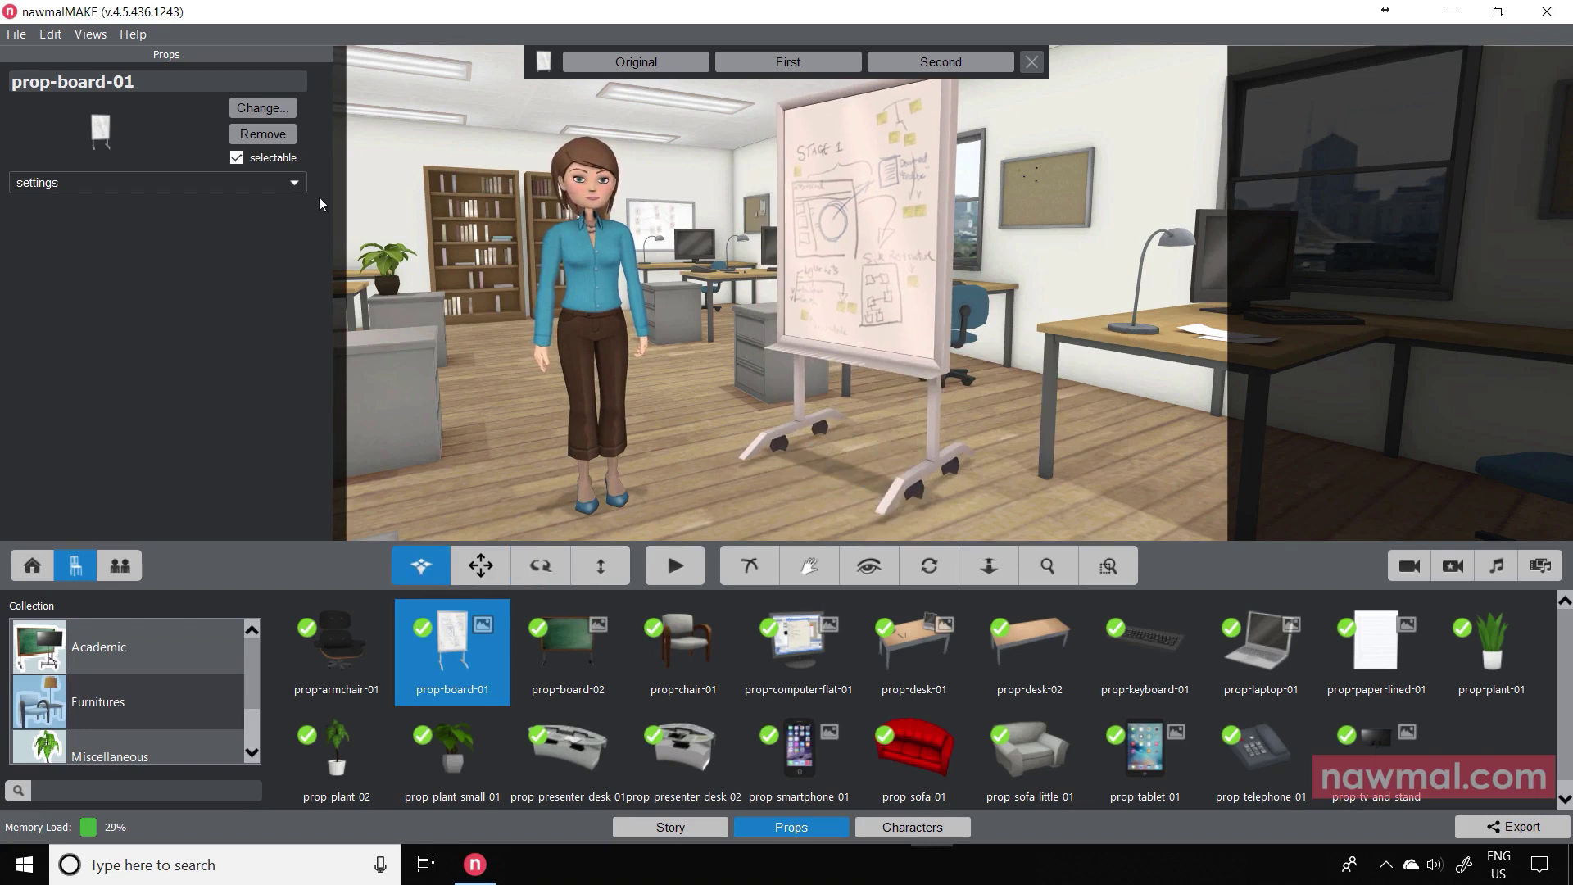
Lower the whiteboard's Scale from 100% to 66% in its settings.
{"action": "left_click", "coordinate": [295, 184]}
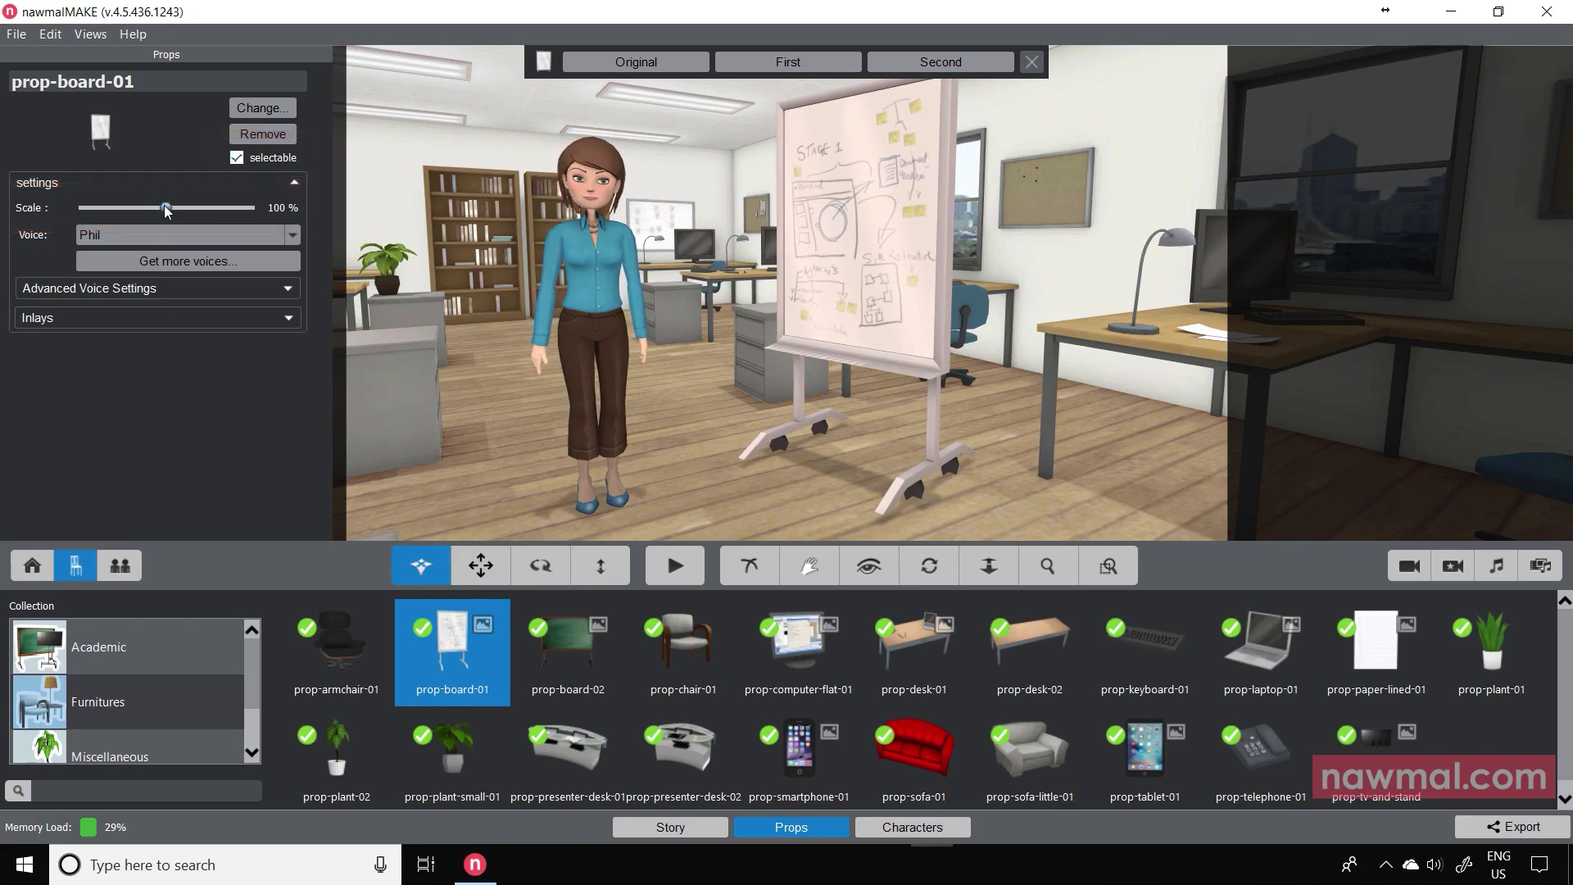
{"action": "mouse_move", "coordinate": [166, 211]}
{"action": "left_mouse_down"}
{"action": "mouse_move", "coordinate": [195, 209]}
{"action": "mouse_move", "coordinate": [118, 204]}
{"action": "mouse_move", "coordinate": [154, 200]}
{"action": "left_mouse_up"}
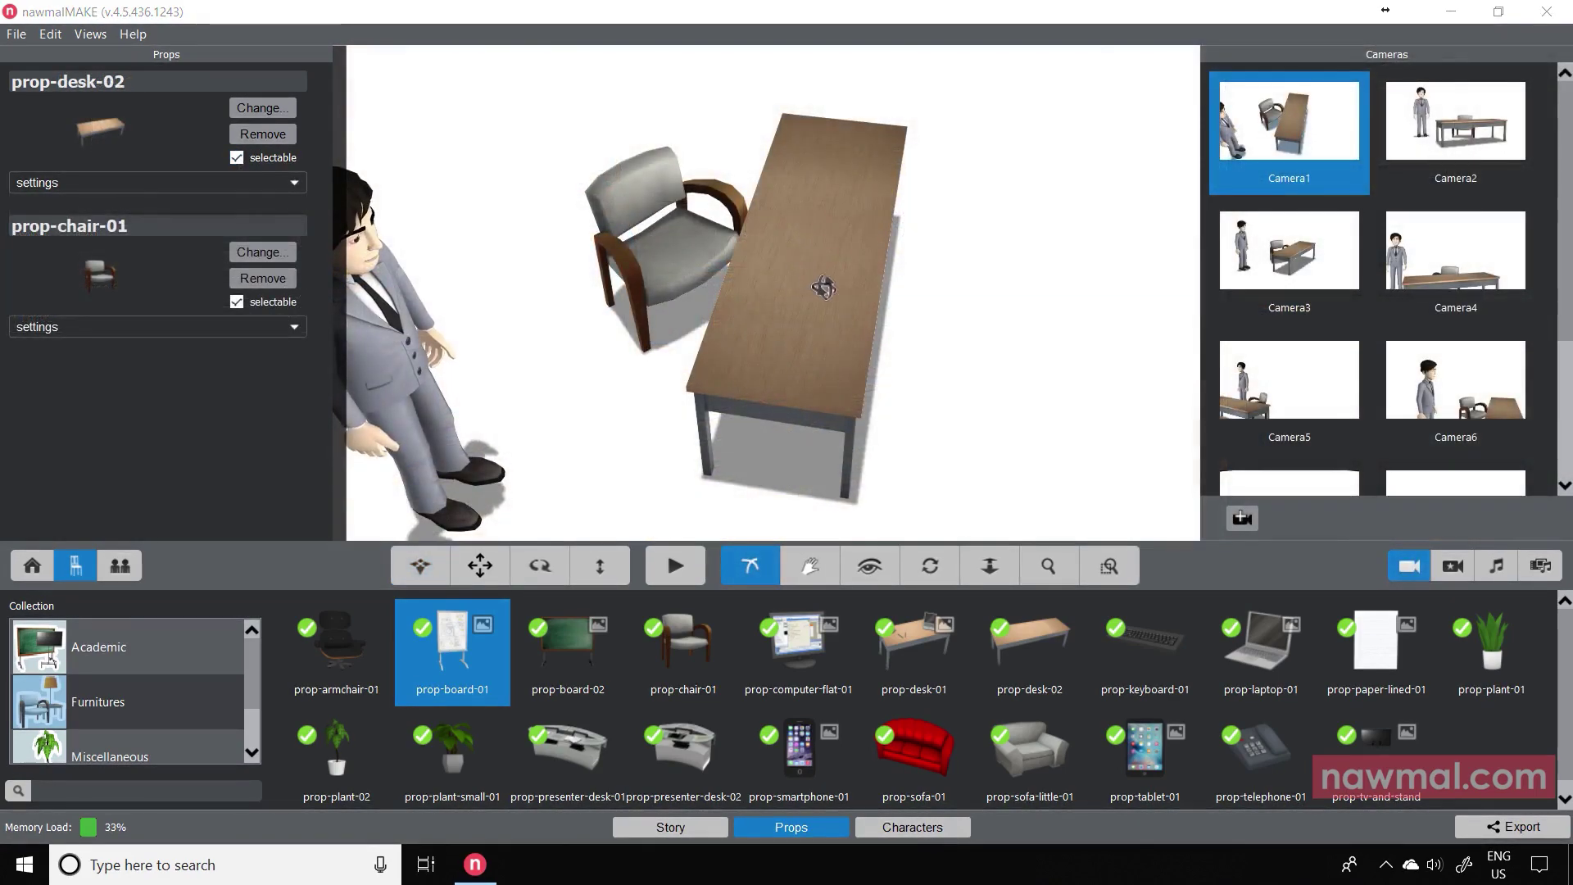
Move desk prop-desk-02 toward the camera and nudge chair prop-chair-01 slightly right and closer.
{"action": "left_click", "coordinate": [823, 287]}
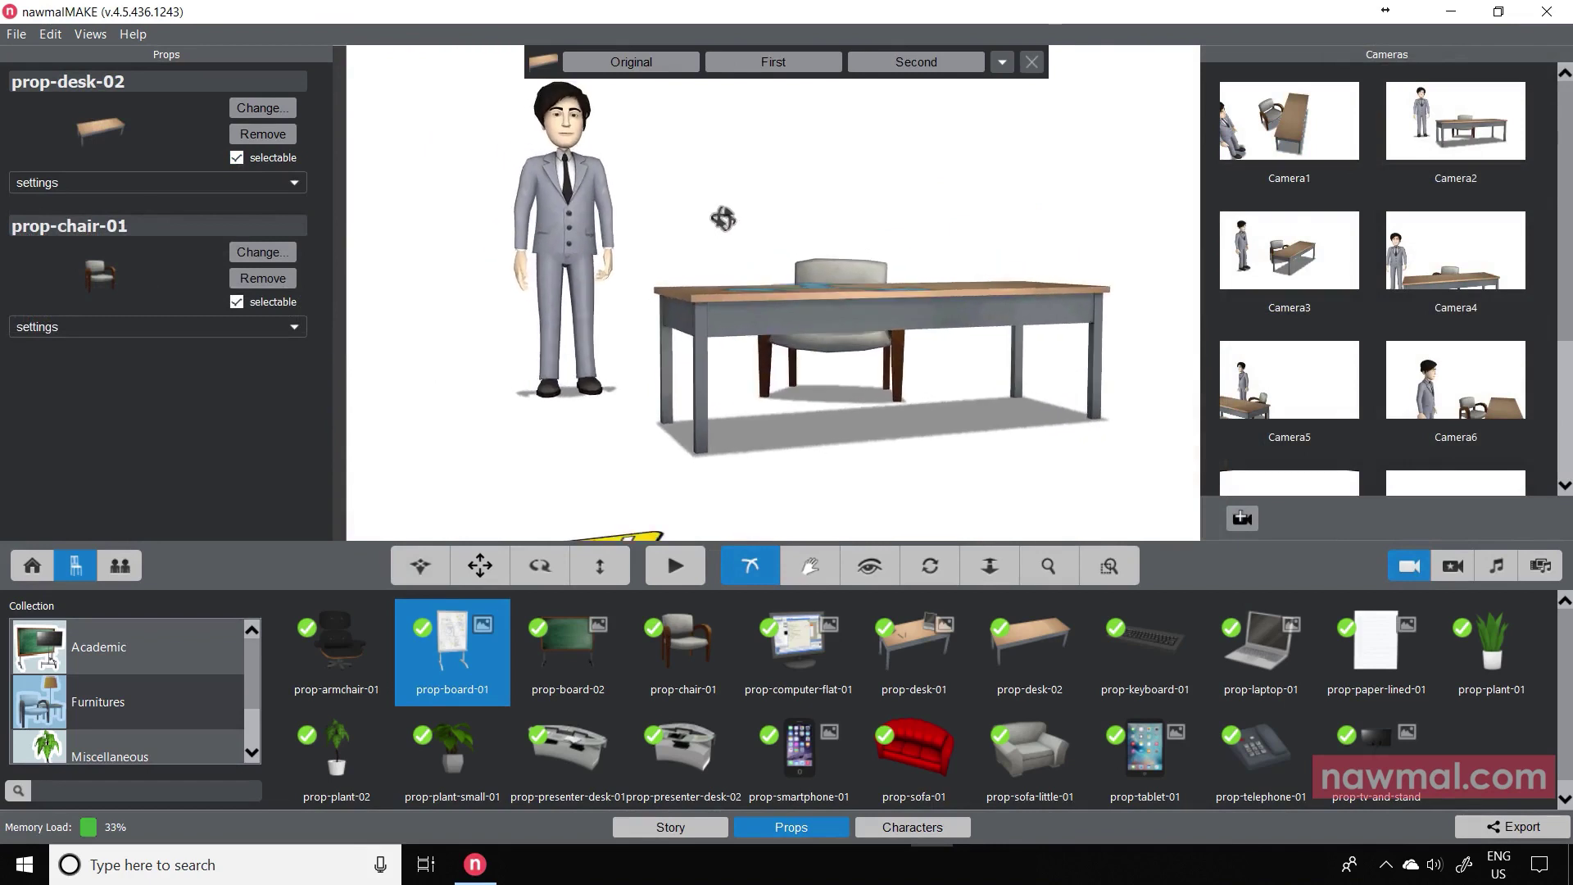
{"action": "left_click", "coordinate": [421, 566]}
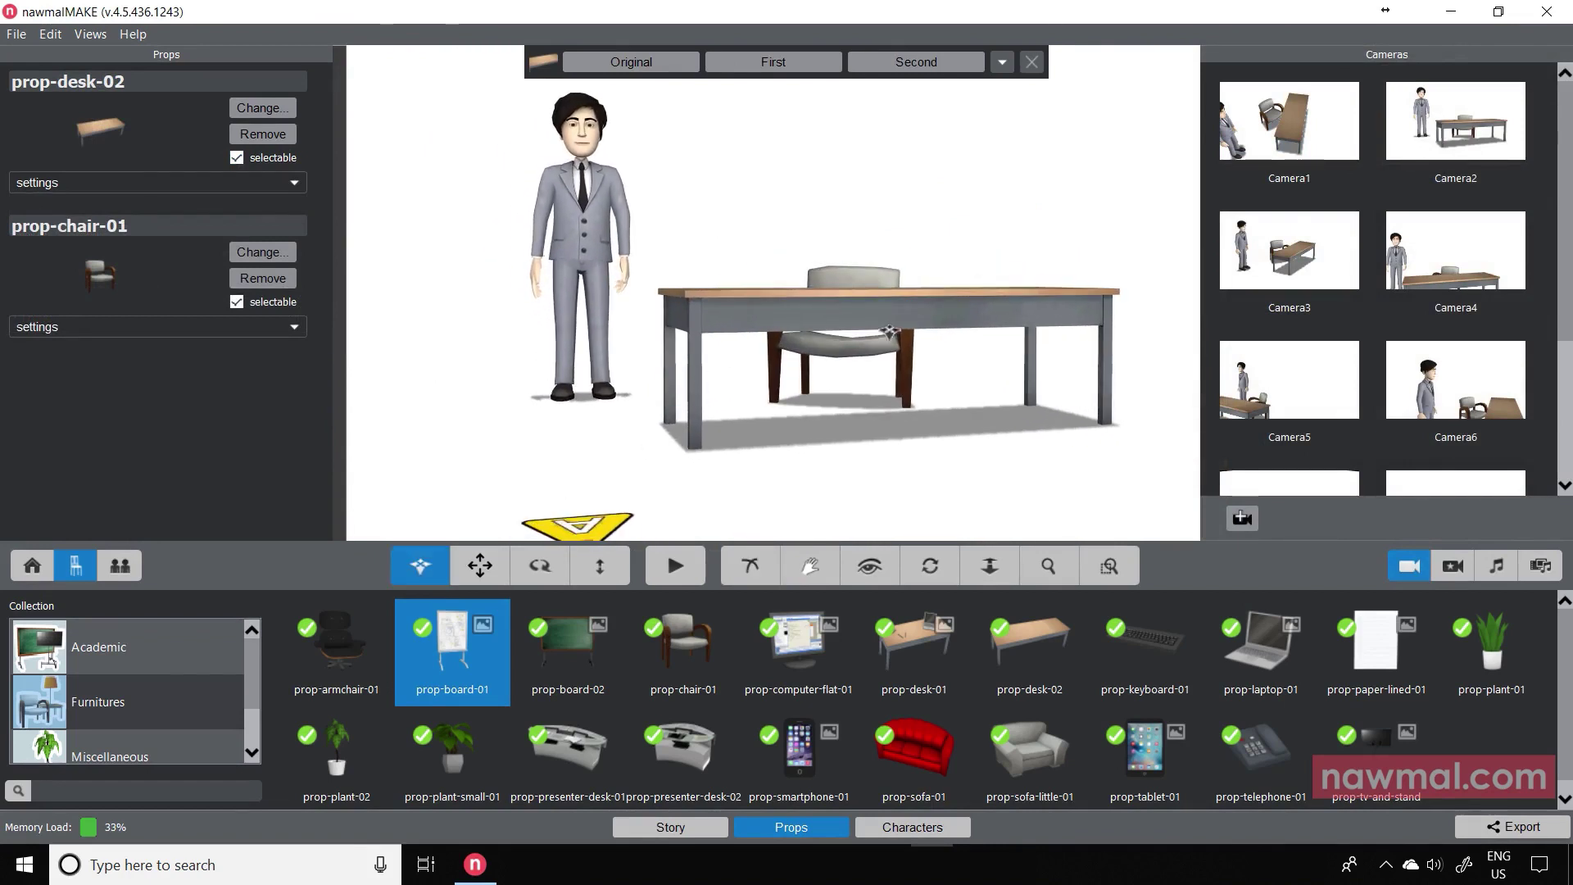
{"action": "left_click_drag", "start_coordinate": [896, 351], "coordinate": [842, 348]}
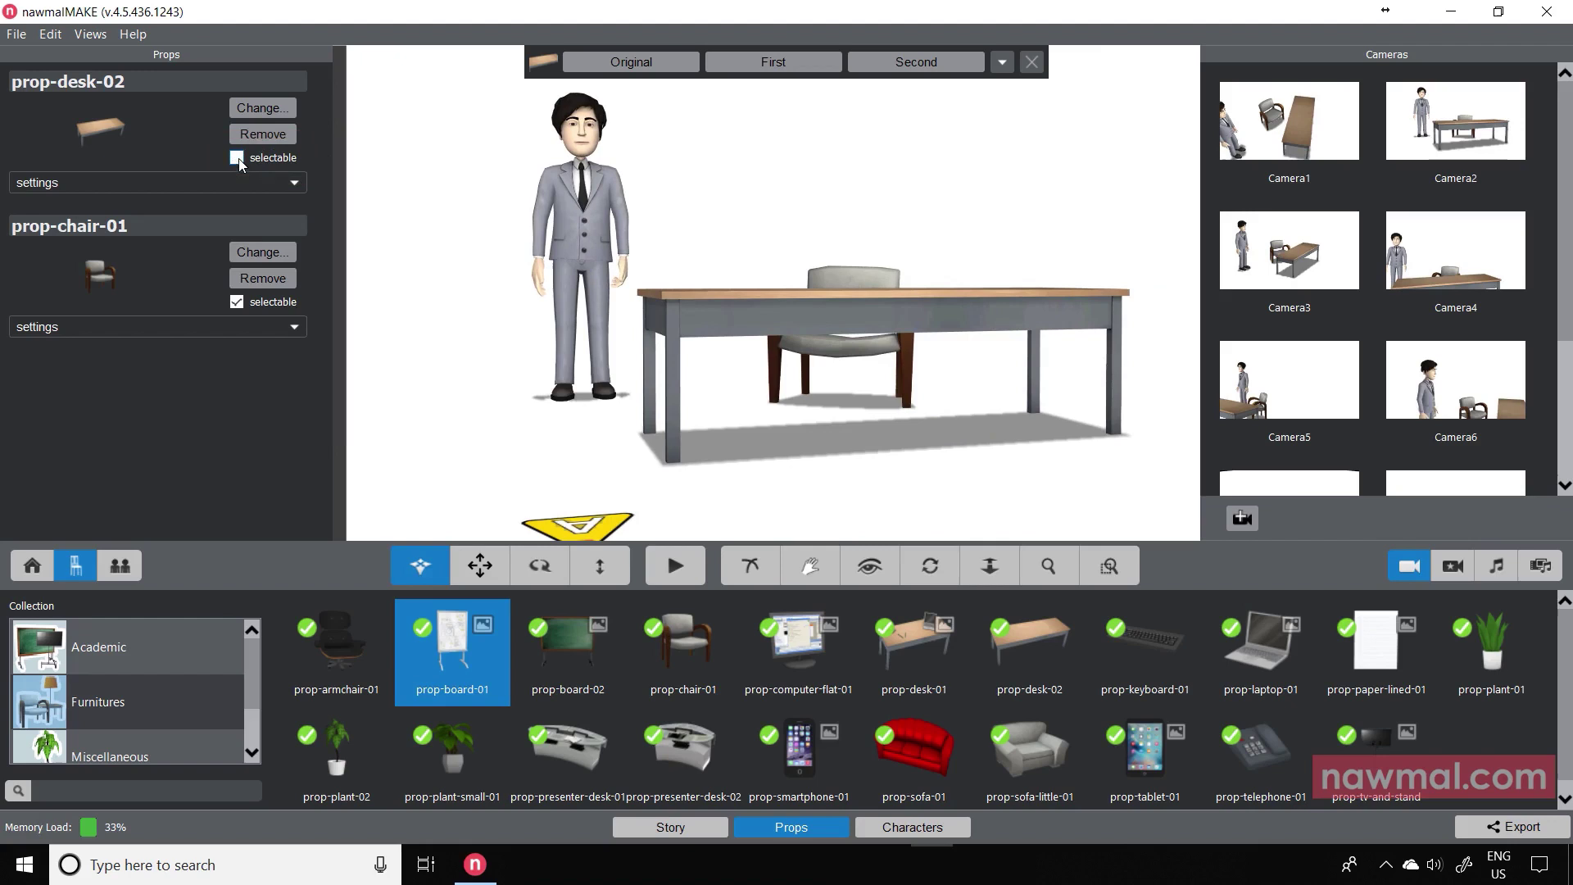
{"action": "left_click_drag", "start_coordinate": [873, 343], "coordinate": [869, 336]}
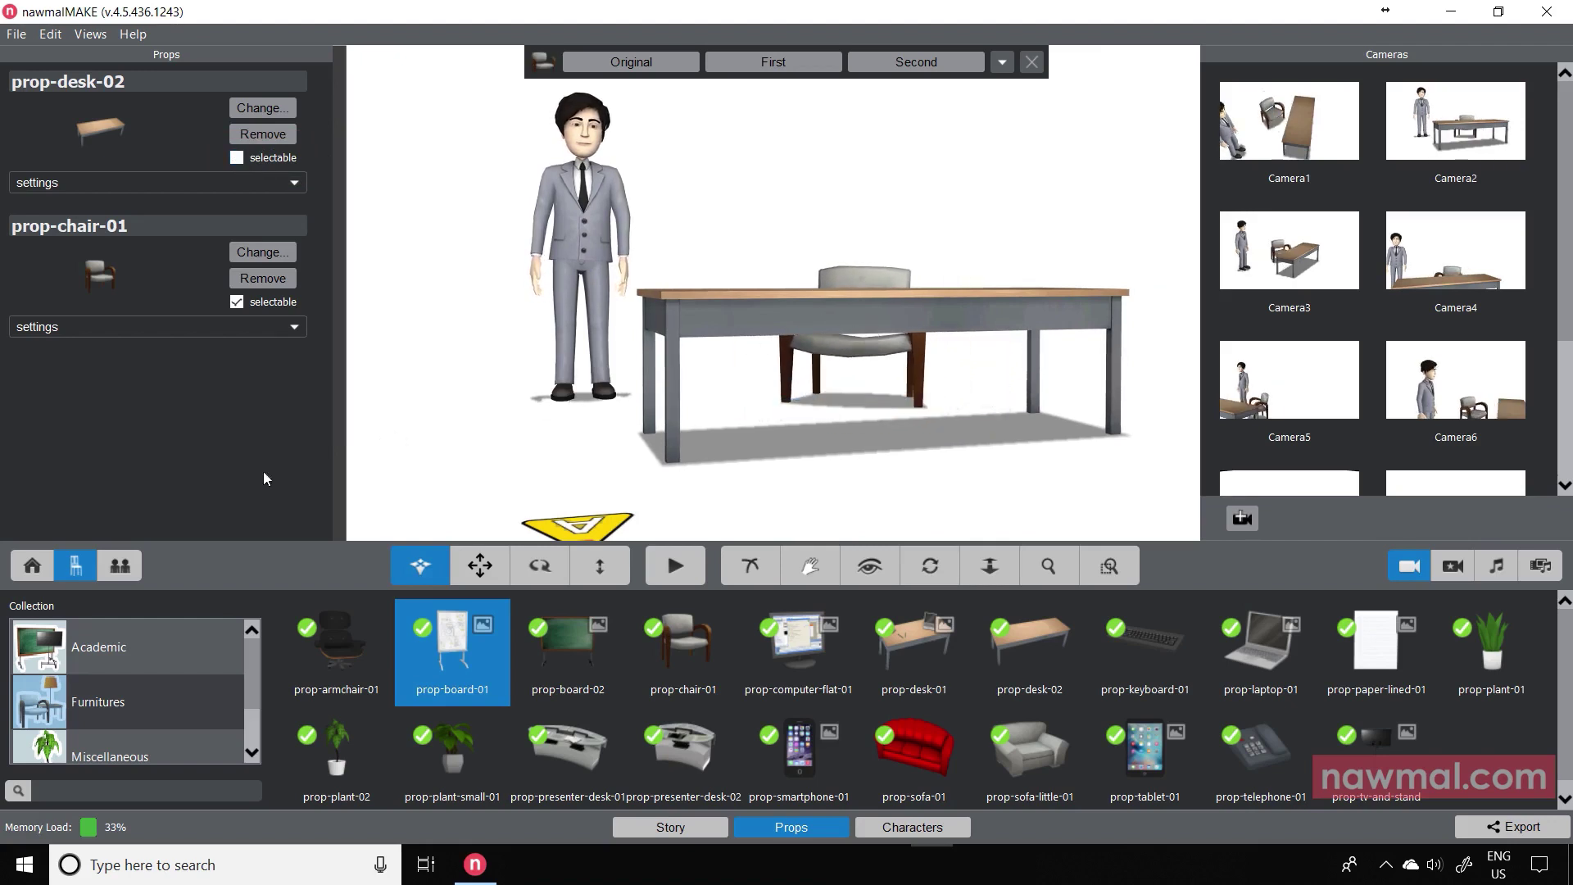
Resize the suited actor to 161%, then 95% from Camera3, and play the scene.
{"action": "left_click", "coordinate": [123, 567]}
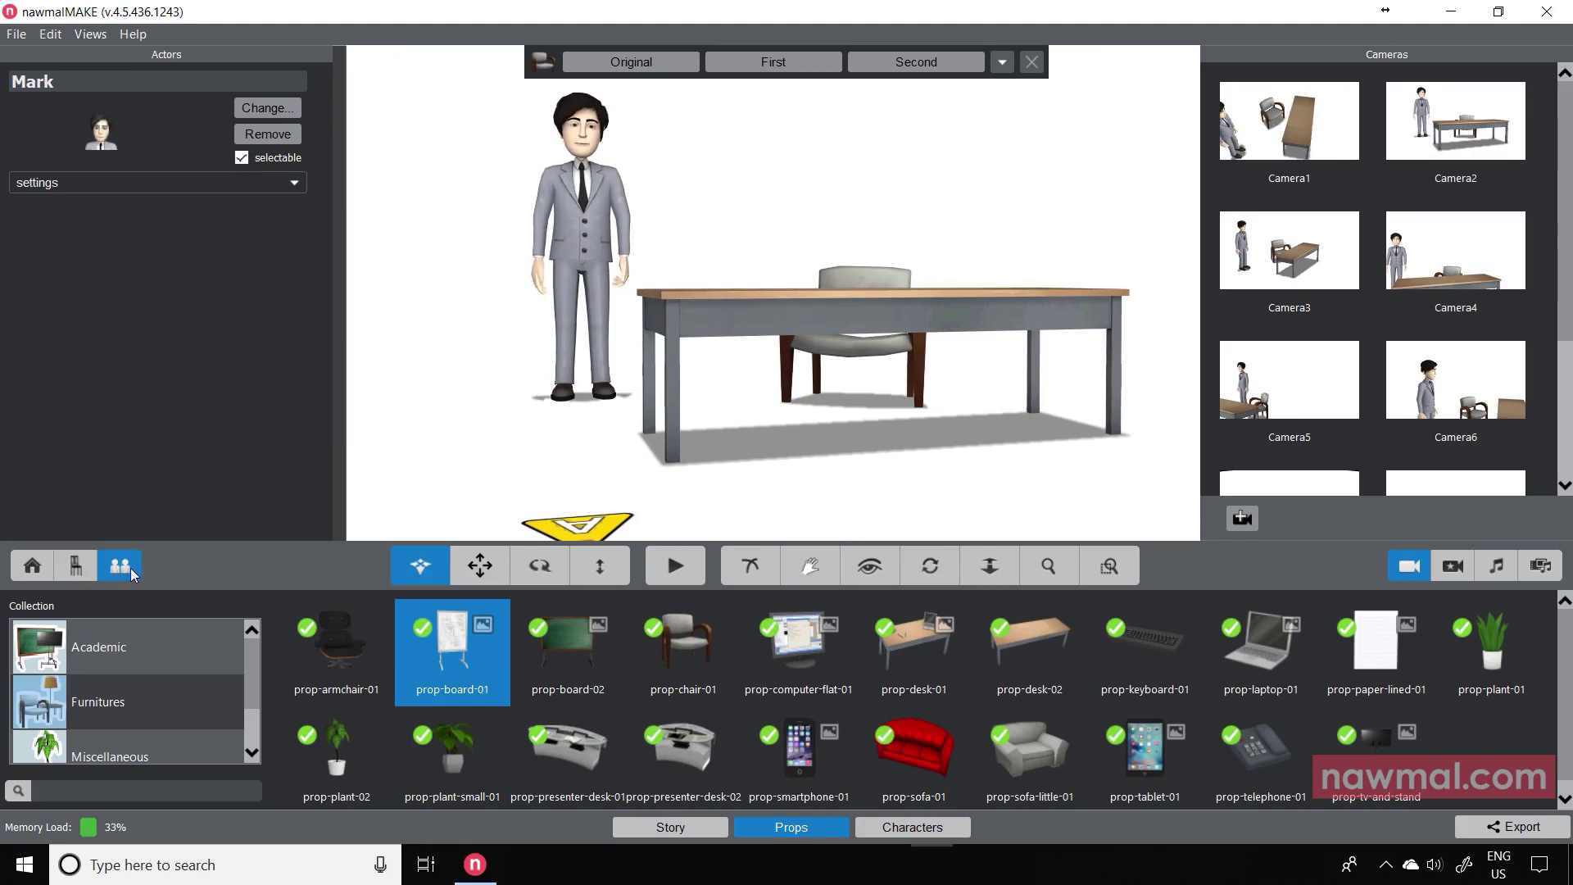
{"action": "left_click", "coordinate": [295, 184]}
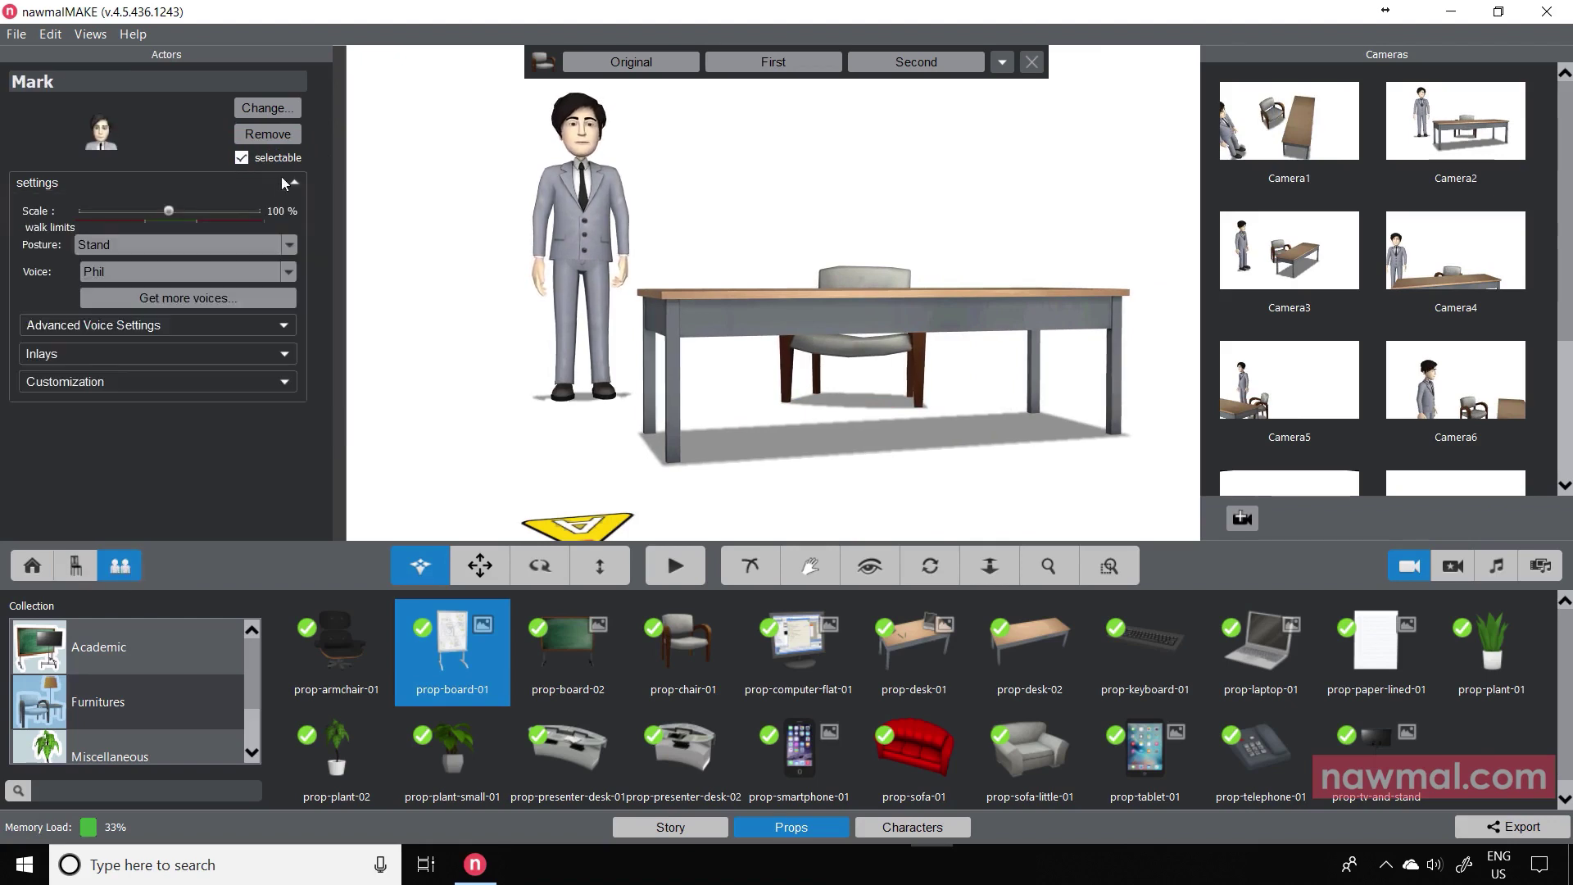
{"action": "mouse_move", "coordinate": [167, 212]}
{"action": "left_mouse_down"}
{"action": "mouse_move", "coordinate": [218, 207]}
{"action": "mouse_move", "coordinate": [143, 210]}
{"action": "left_mouse_up"}
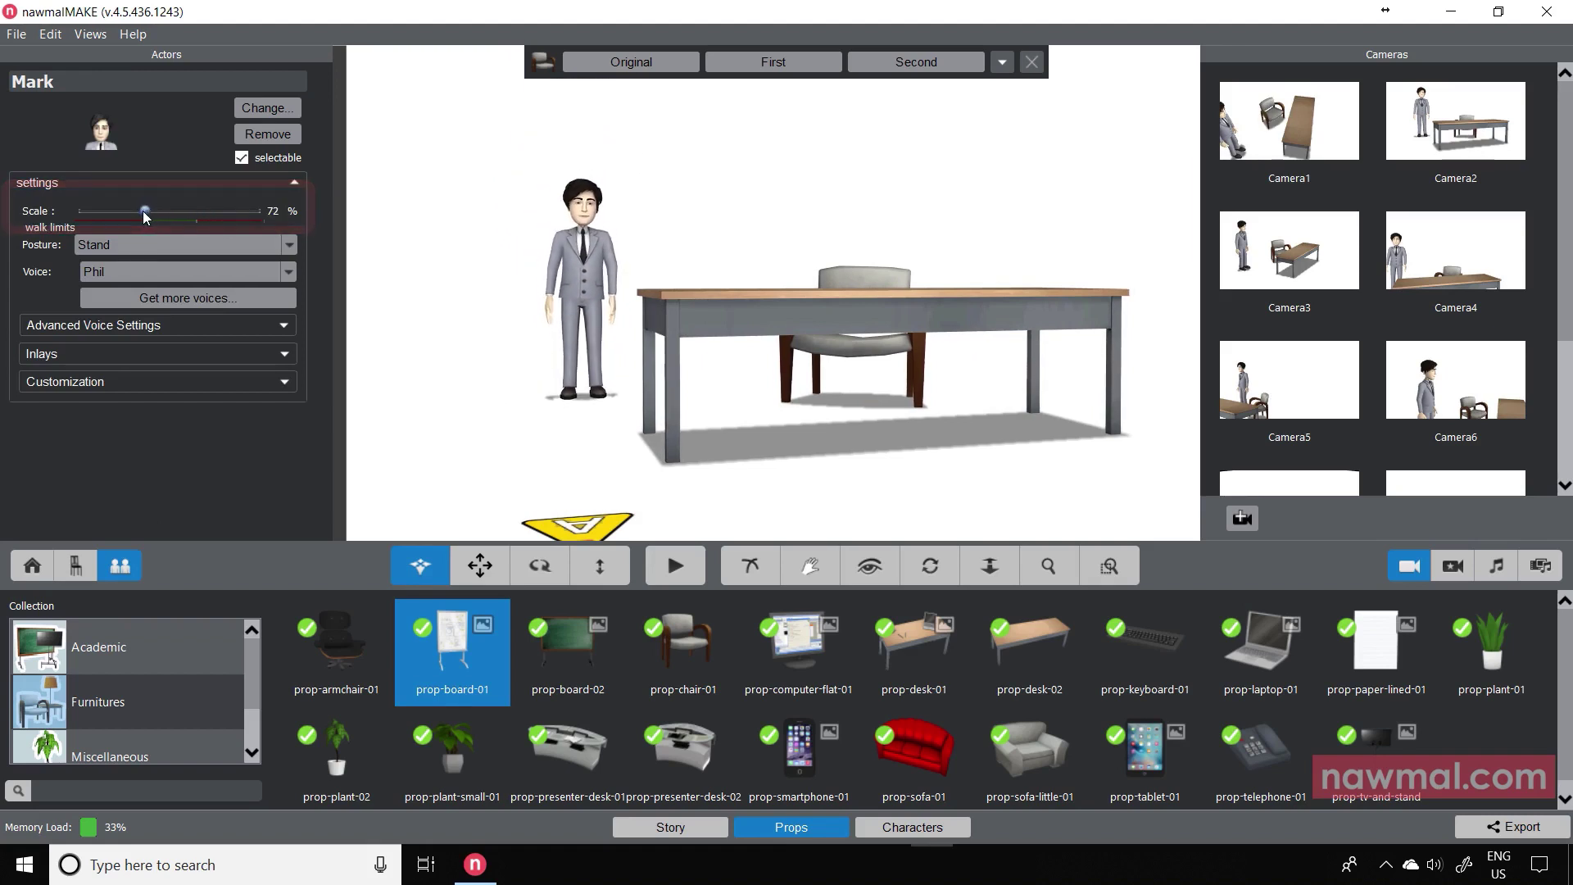
{"action": "left_click", "coordinate": [1303, 261]}
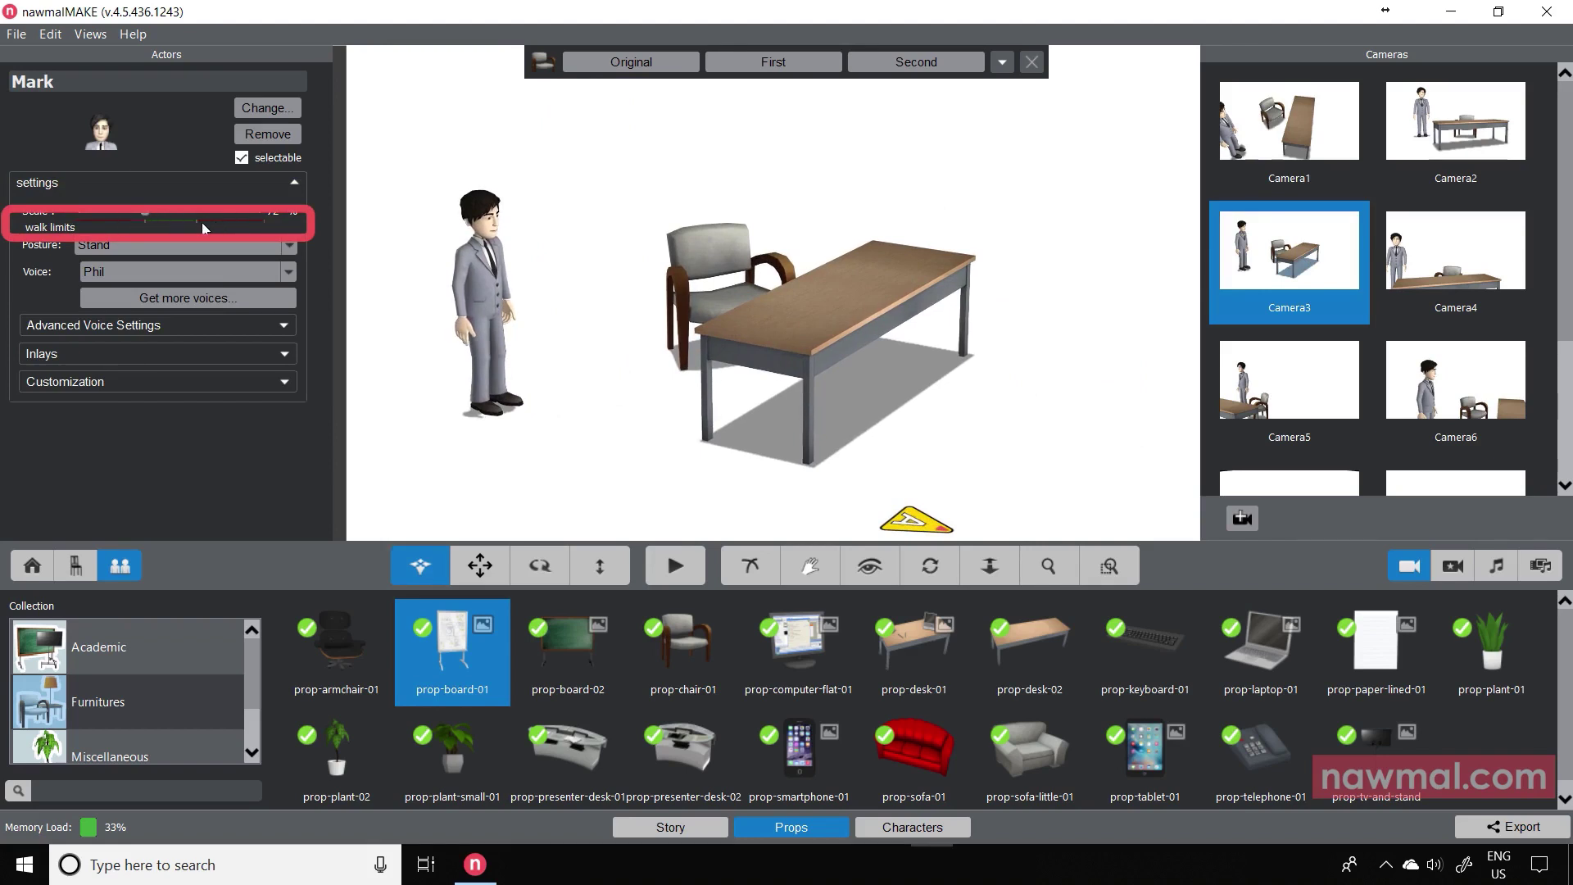
{"action": "left_click_drag", "start_coordinate": [145, 211], "coordinate": [165, 211]}
{"action": "left_click", "coordinate": [676, 566]}
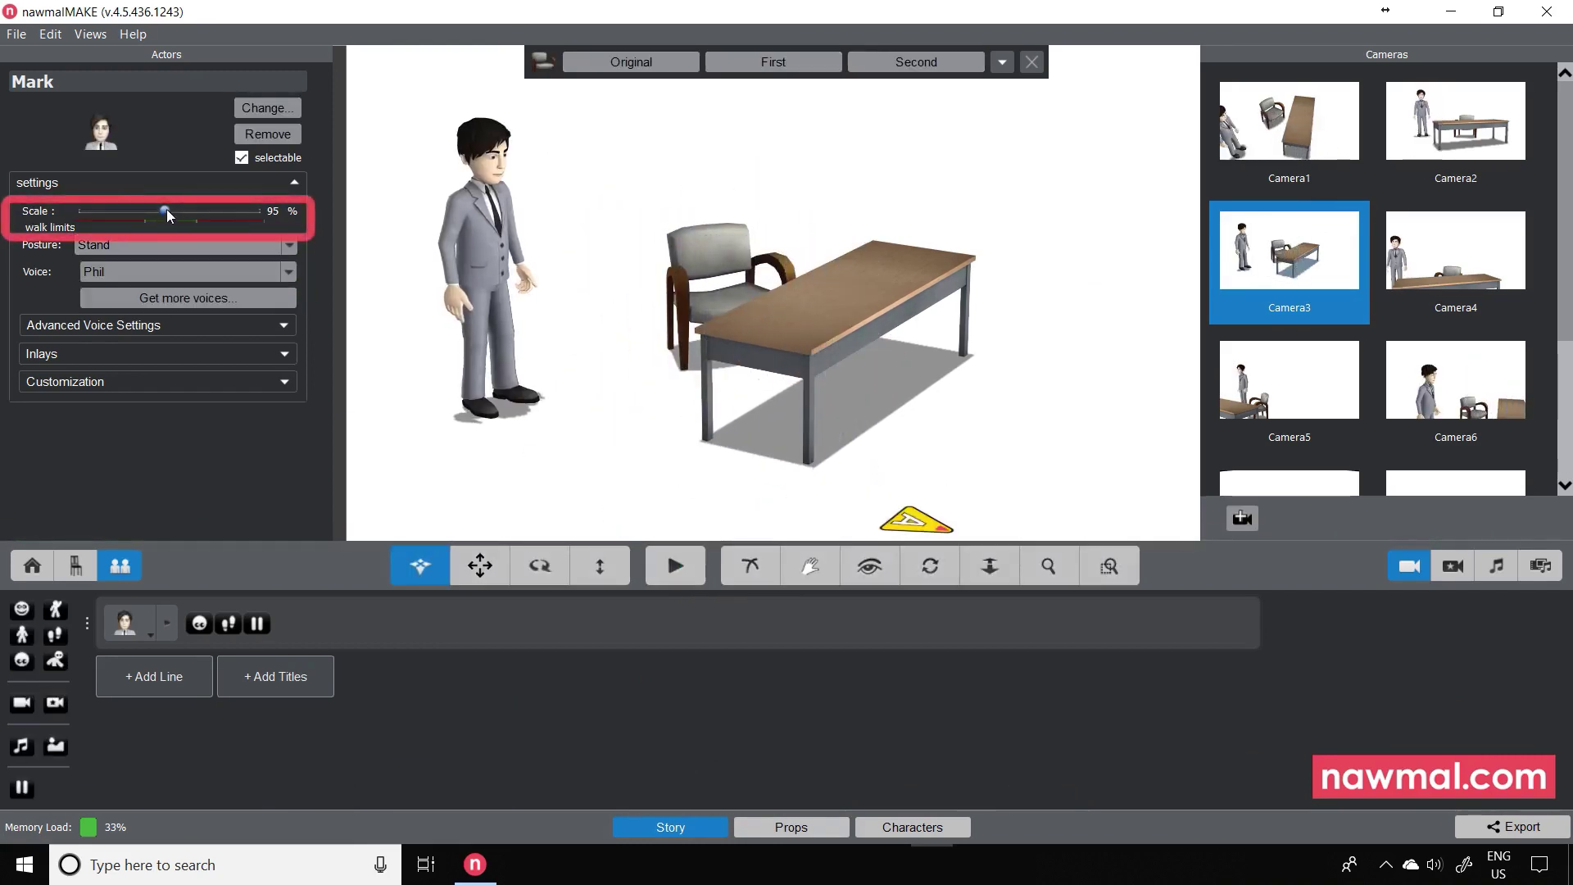
Shrink the actor to 43% to test walk limits in playback, then set him to 162%.
{"action": "left_click_drag", "start_coordinate": [166, 209], "coordinate": [121, 213]}
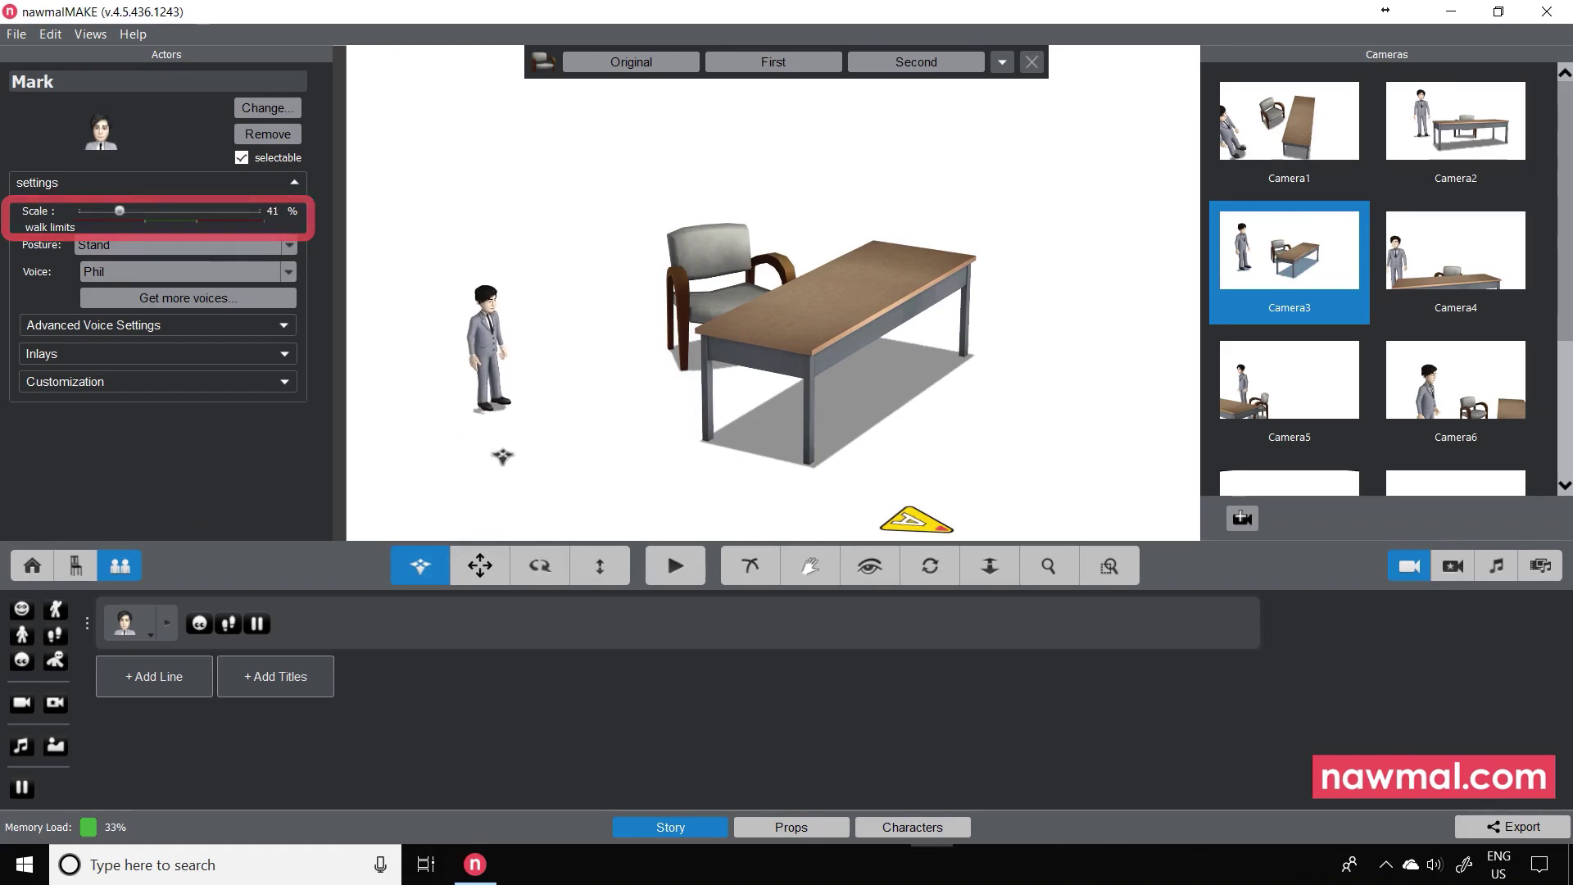
{"action": "left_click", "coordinate": [674, 566]}
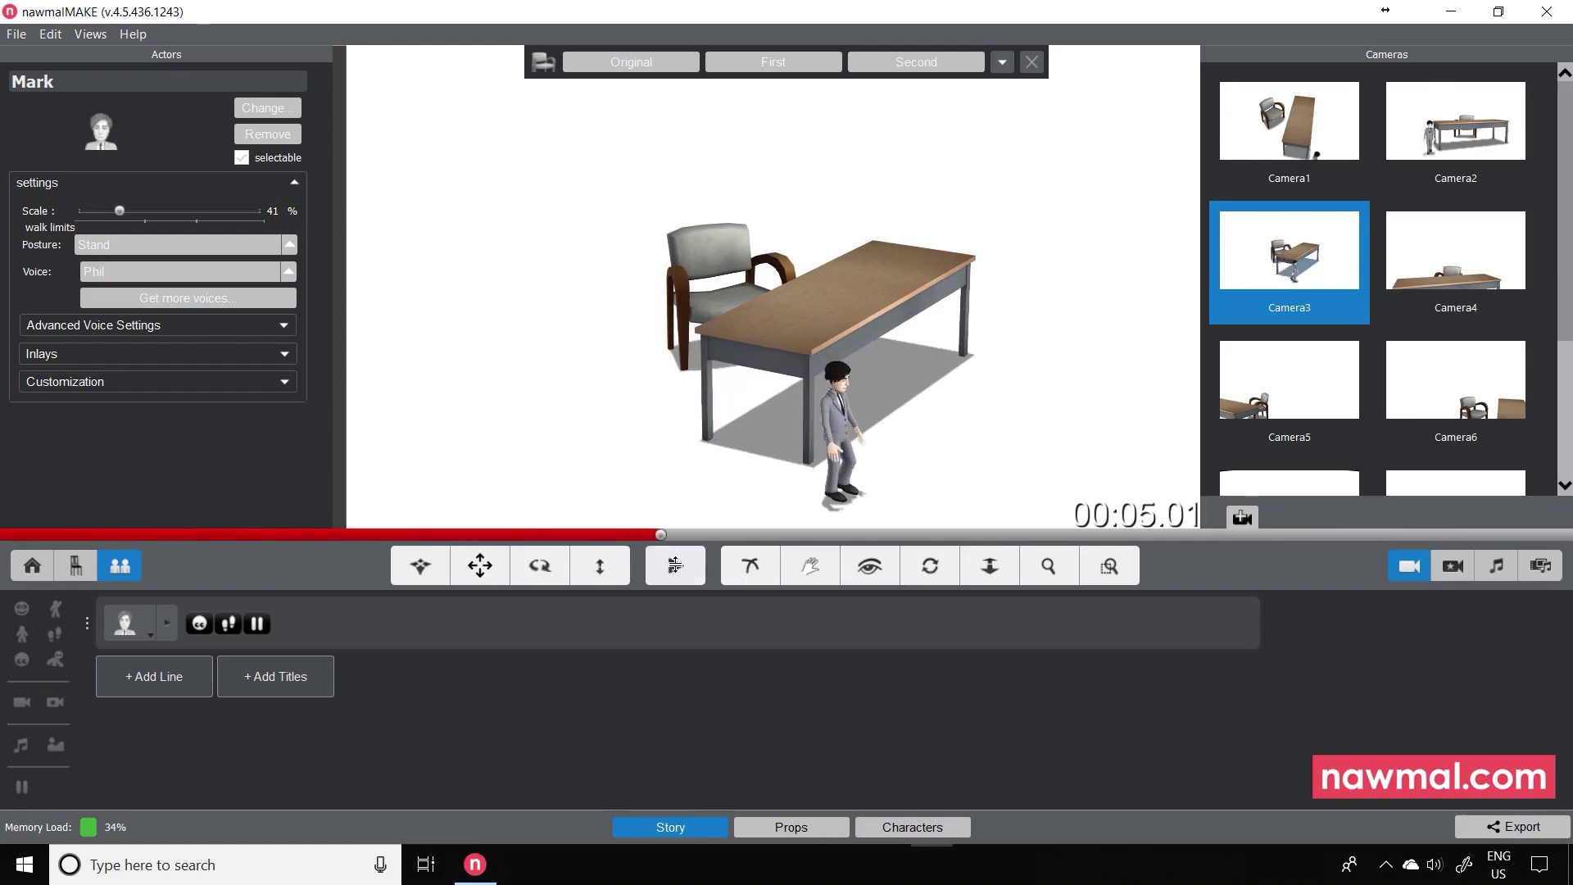
{"action": "left_click", "coordinate": [676, 569]}
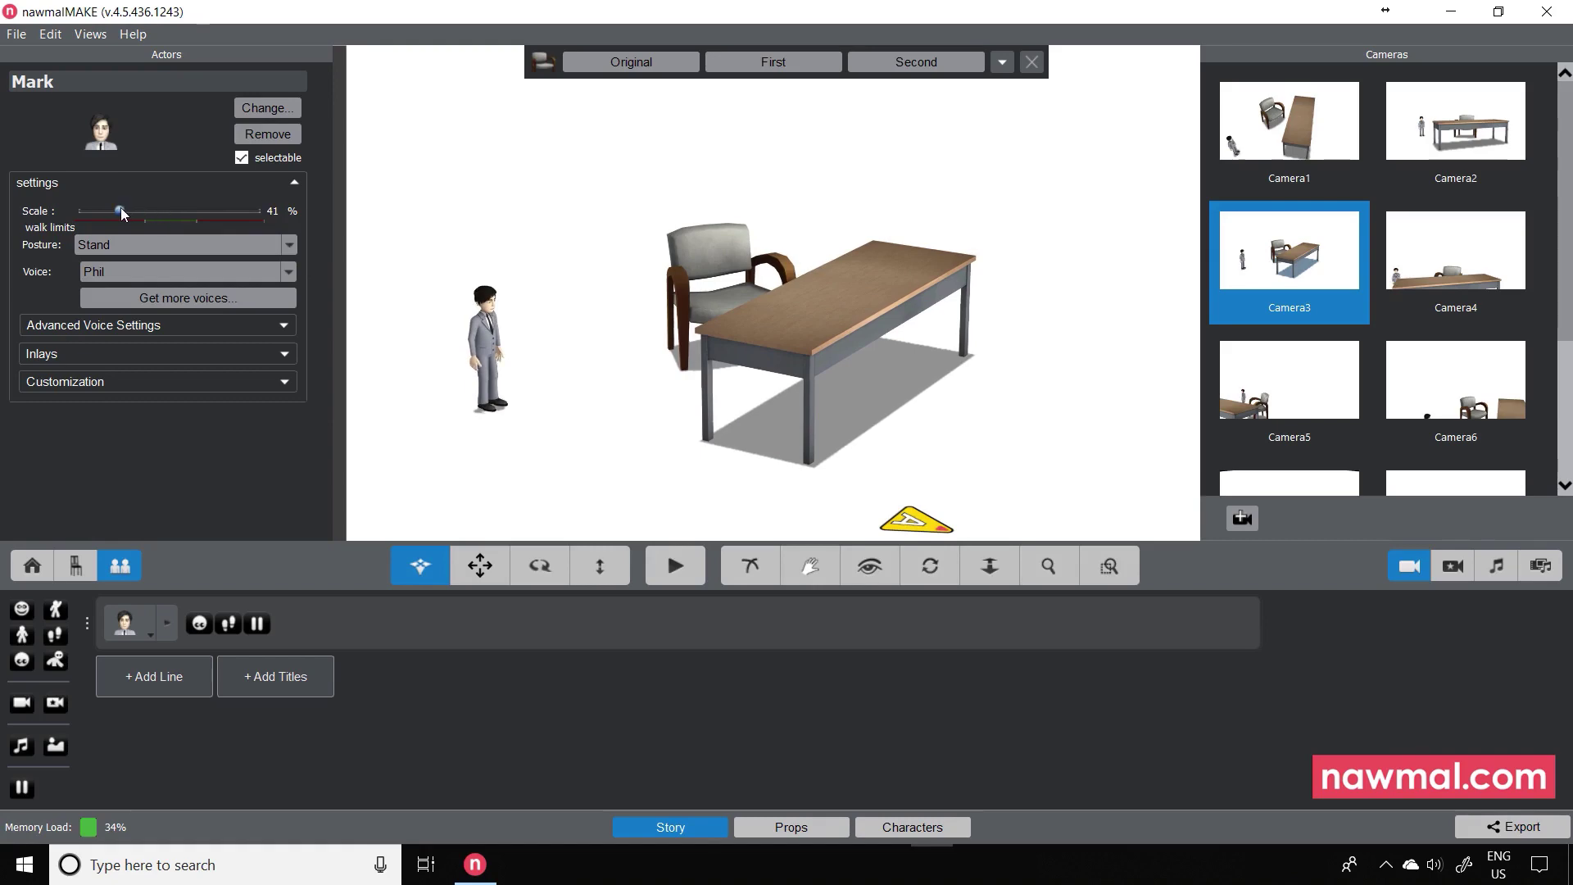
{"action": "left_click_drag", "start_coordinate": [120, 208], "coordinate": [274, 210]}
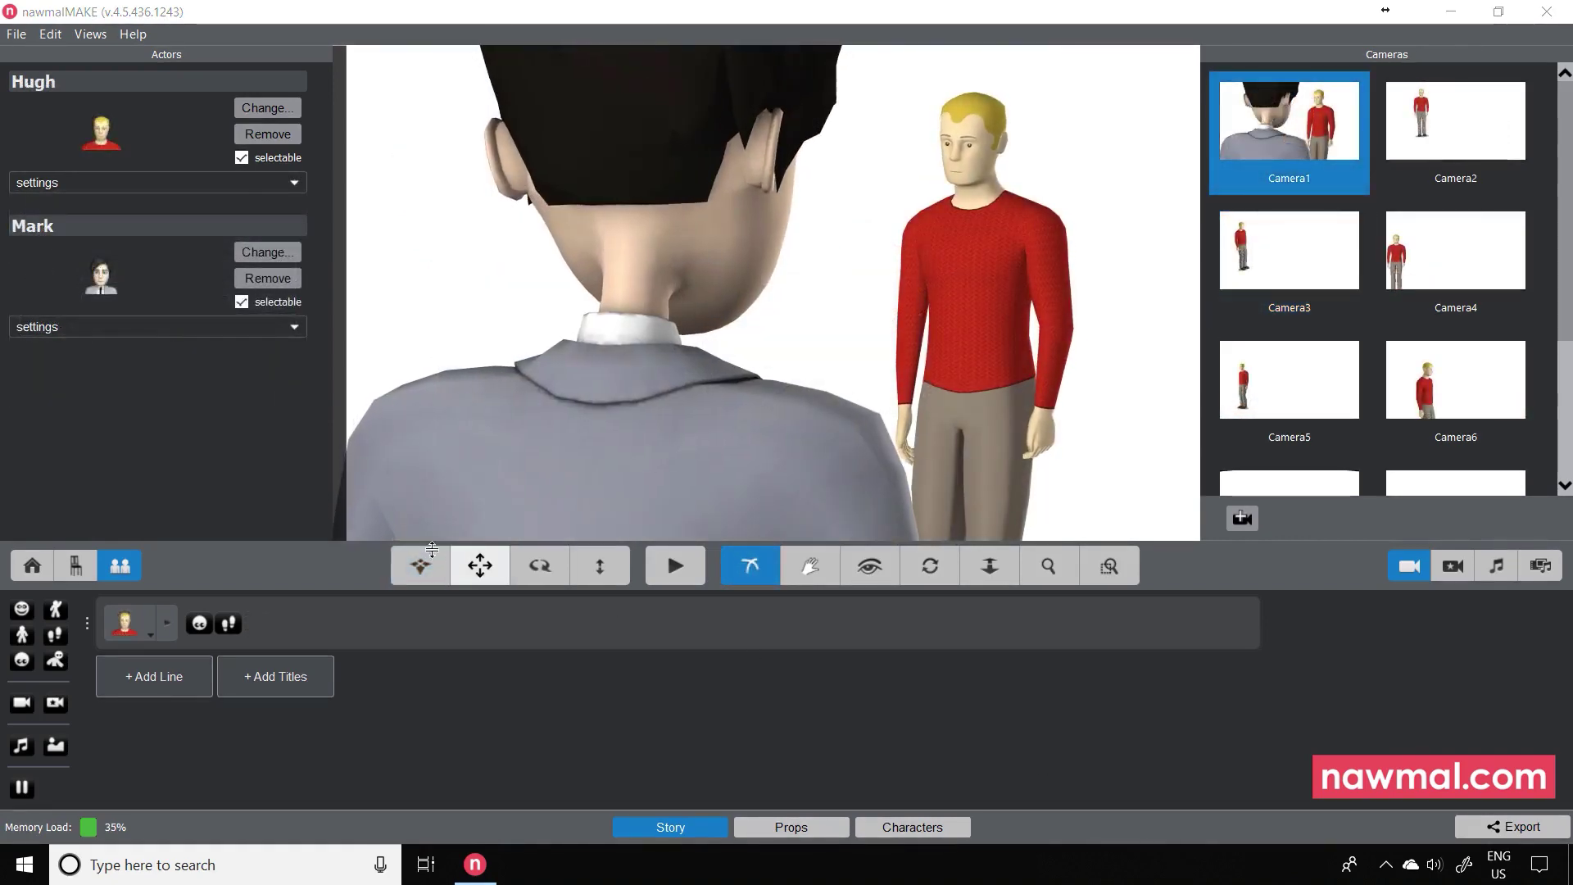
Select Hugh and drag him left toward Mark.
{"action": "left_click", "coordinate": [412, 561]}
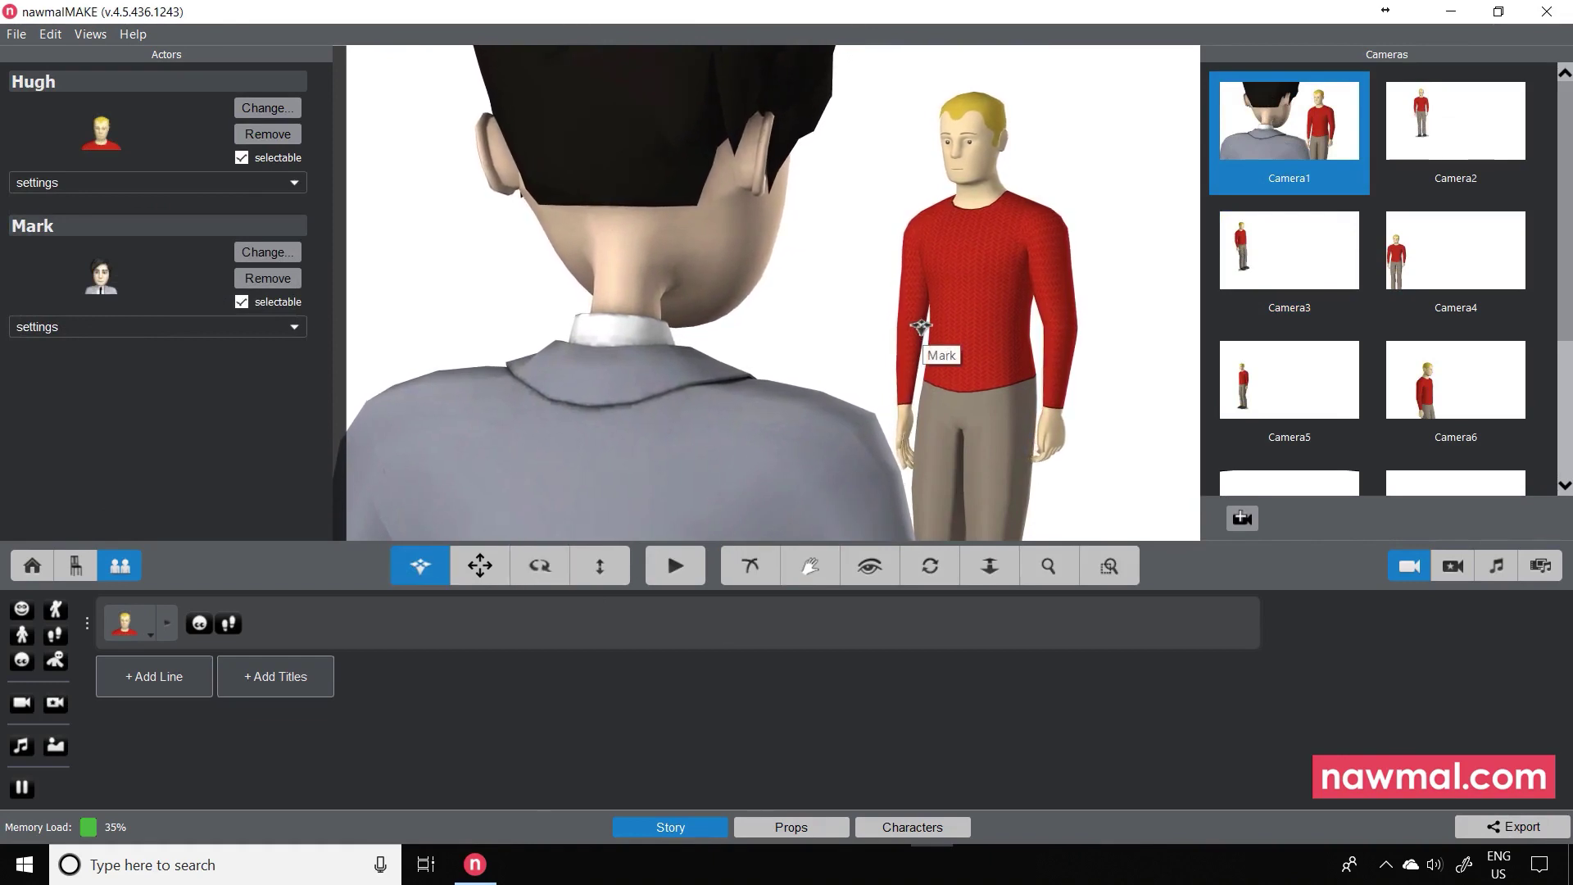
{"action": "left_click", "coordinate": [920, 326]}
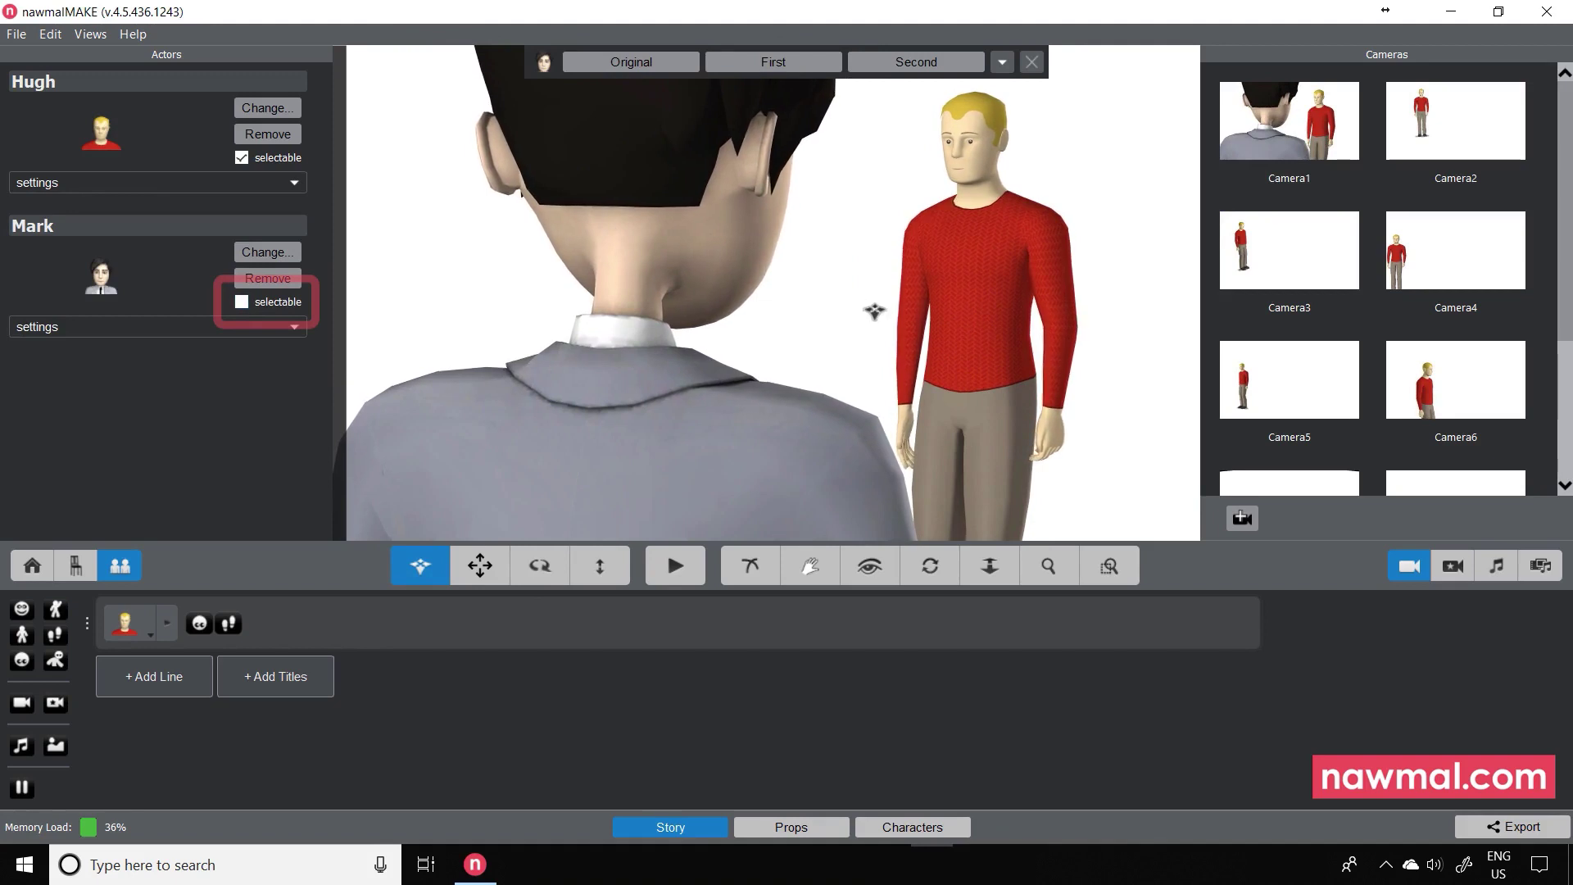
{"action": "mouse_move", "coordinate": [874, 316]}
{"action": "left_mouse_down"}
{"action": "mouse_move", "coordinate": [828, 323]}
{"action": "mouse_move", "coordinate": [975, 319]}
{"action": "mouse_move", "coordinate": [885, 316]}
{"action": "left_mouse_up"}
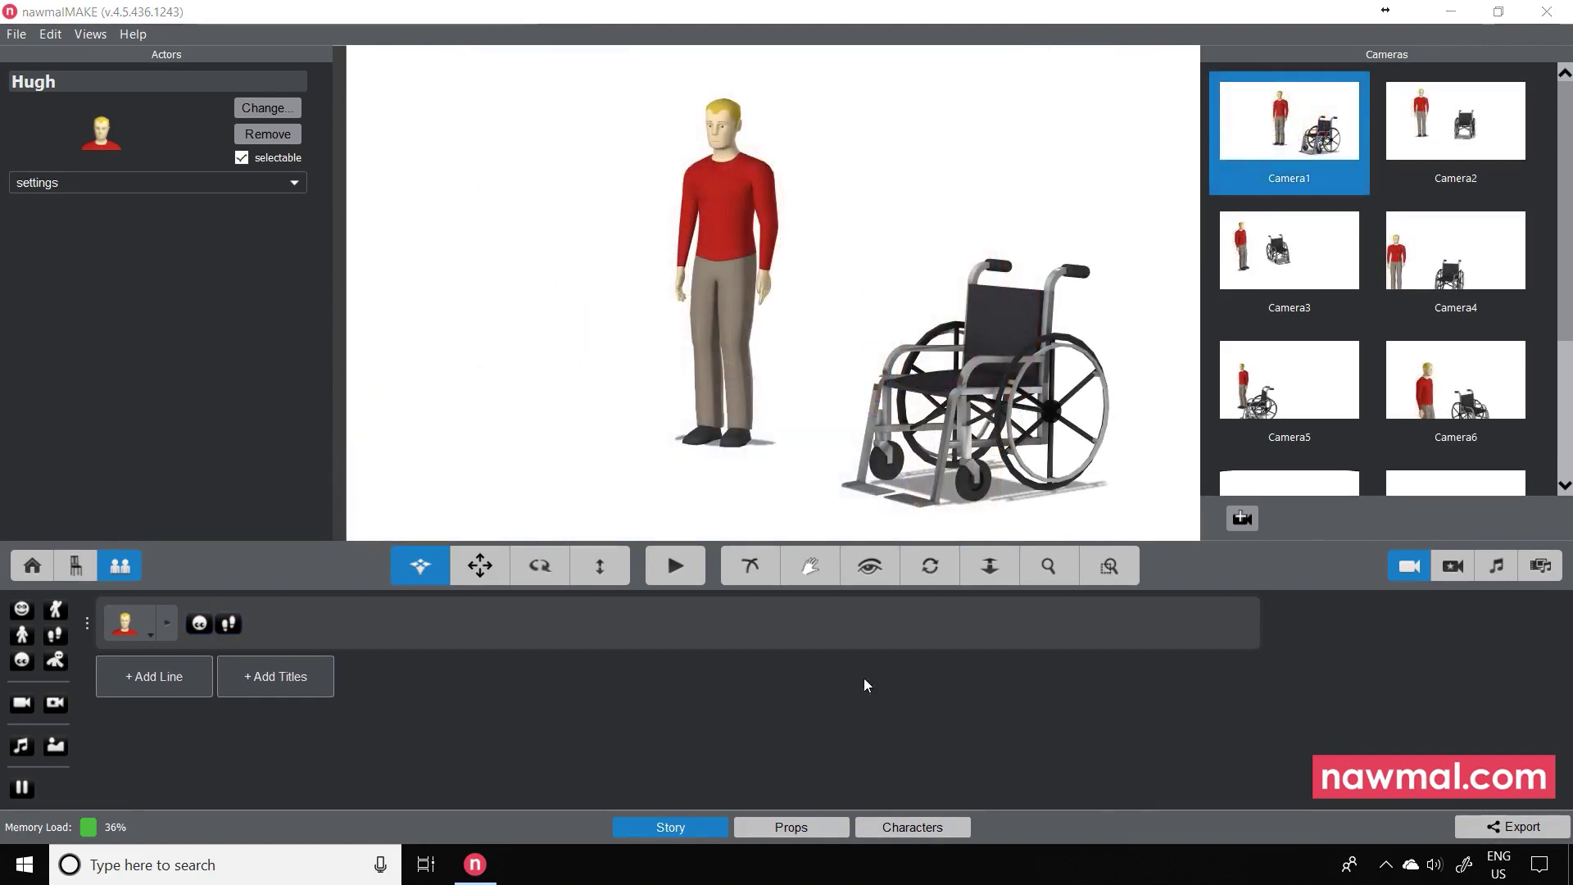
Set Hugh's posture to Sit and drag him into the wheelchair's seat.
{"action": "left_click", "coordinate": [1002, 464]}
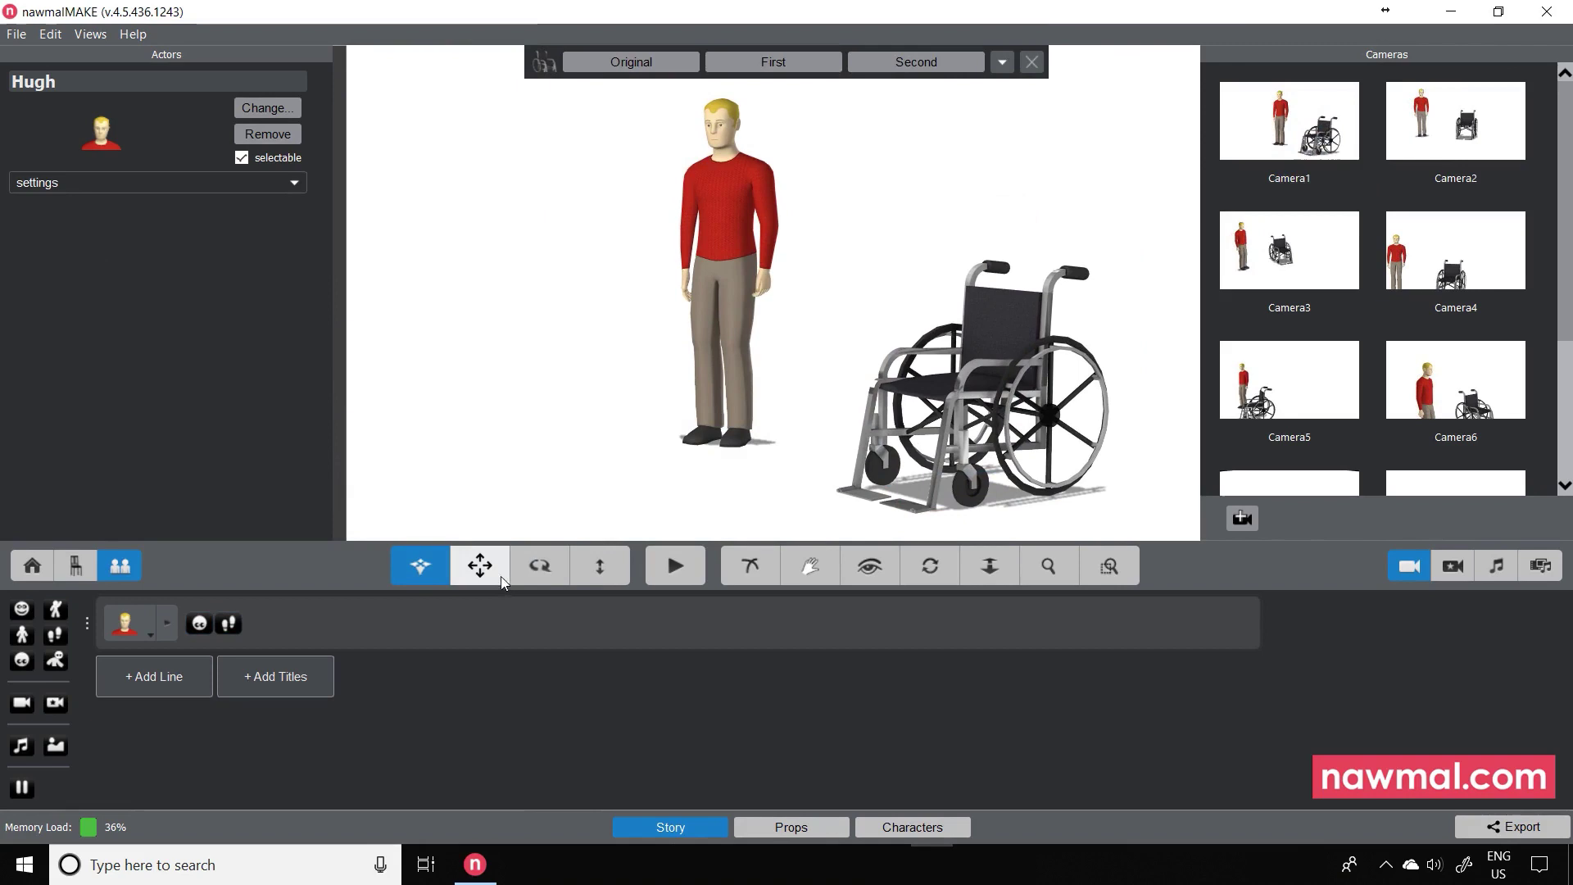
{"action": "left_click", "coordinate": [293, 184]}
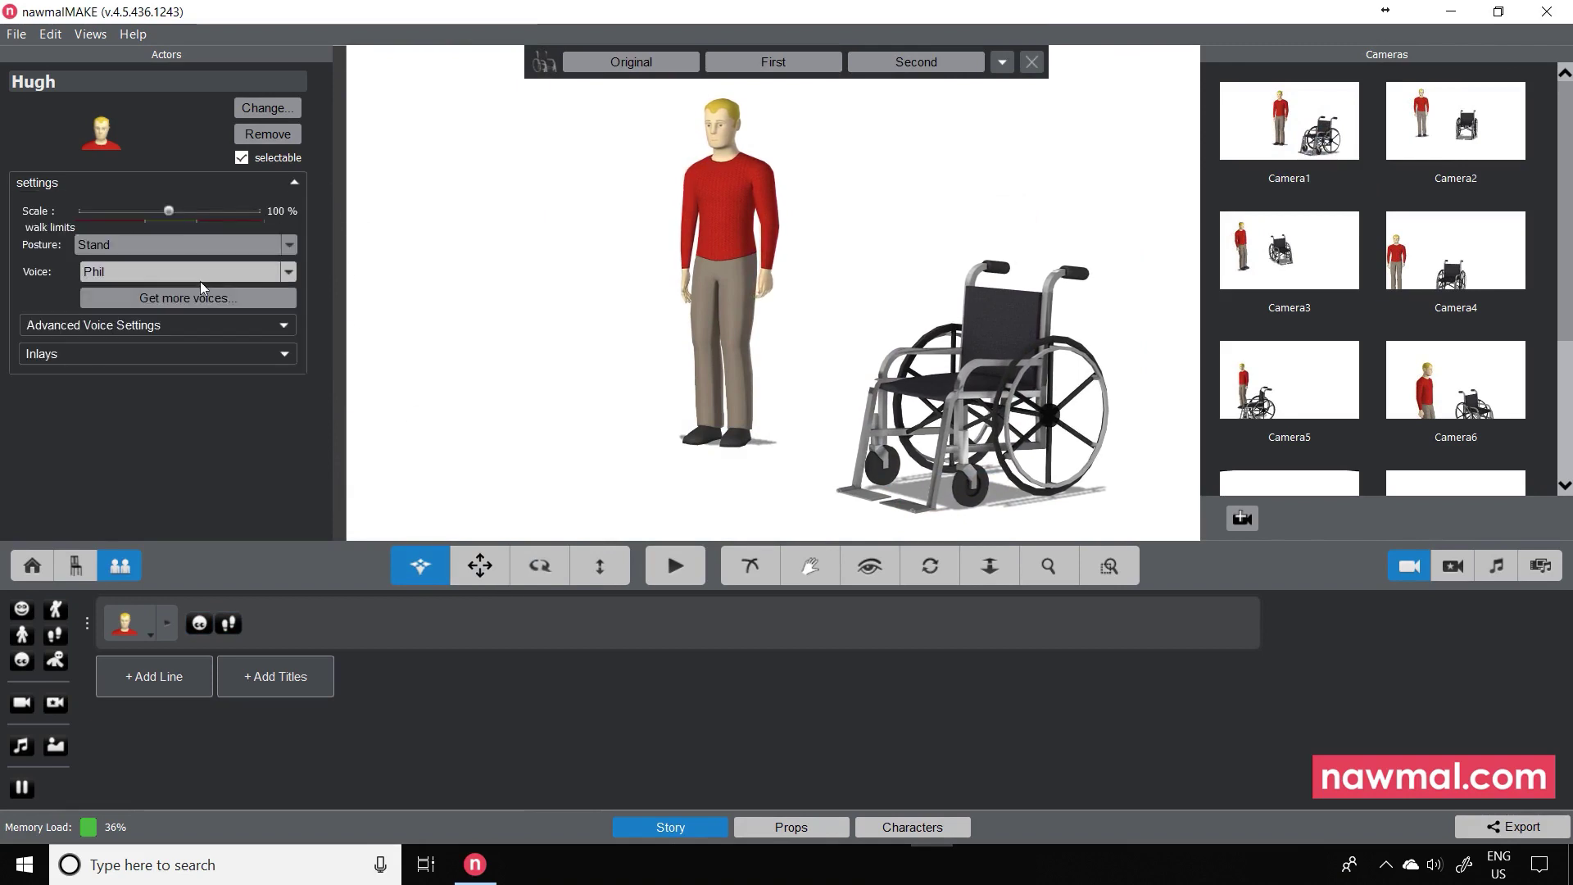
{"action": "left_click", "coordinate": [179, 243]}
{"action": "left_click", "coordinate": [164, 276]}
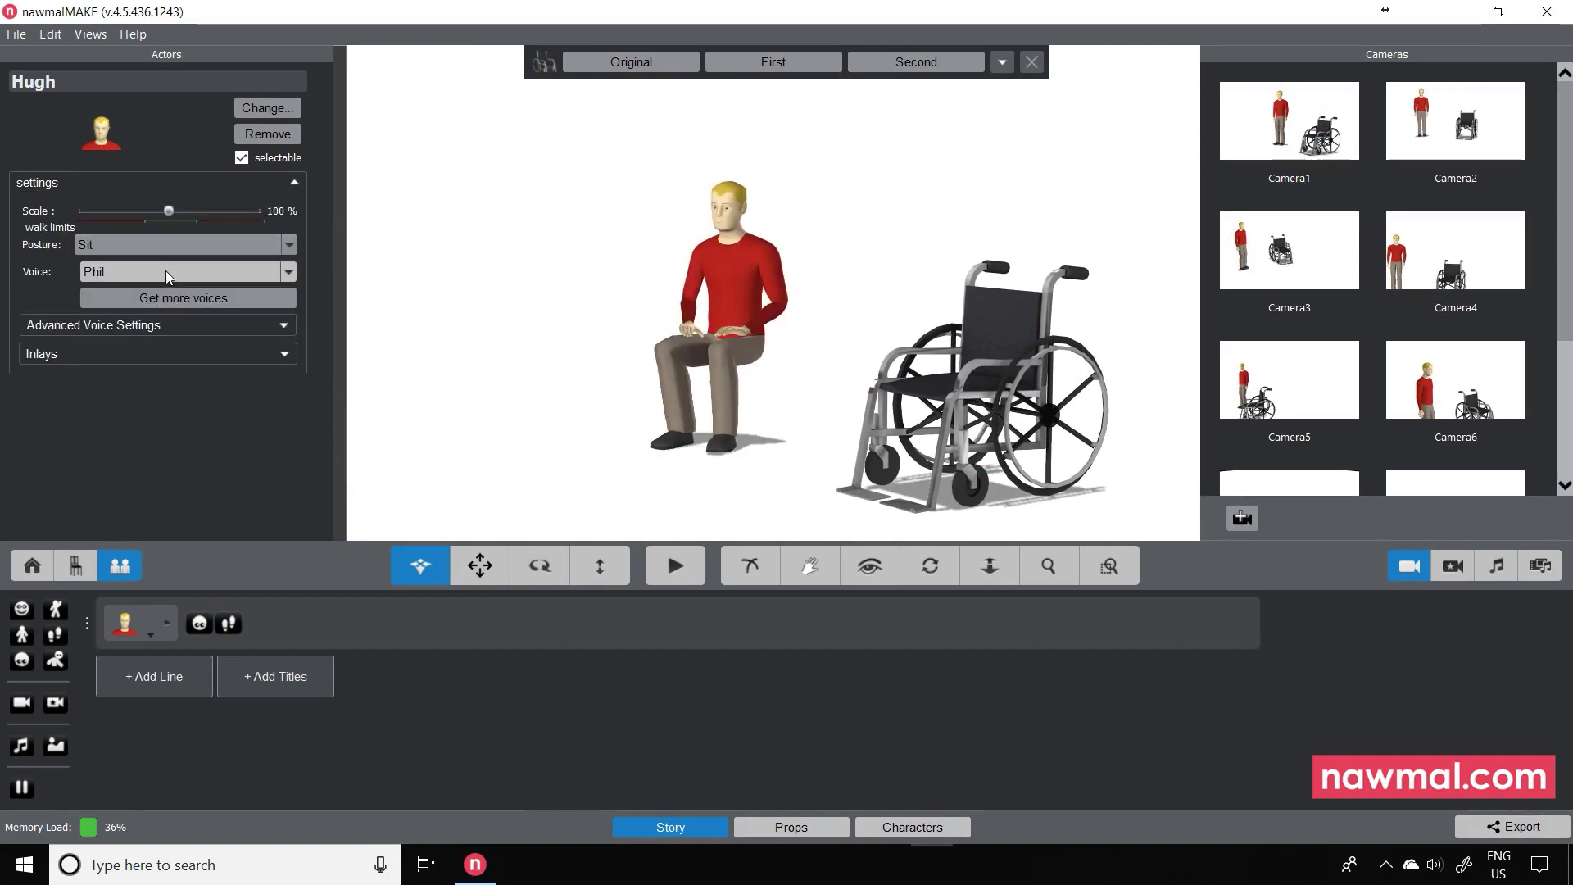
{"action": "left_click_drag", "start_coordinate": [762, 415], "coordinate": [929, 466]}
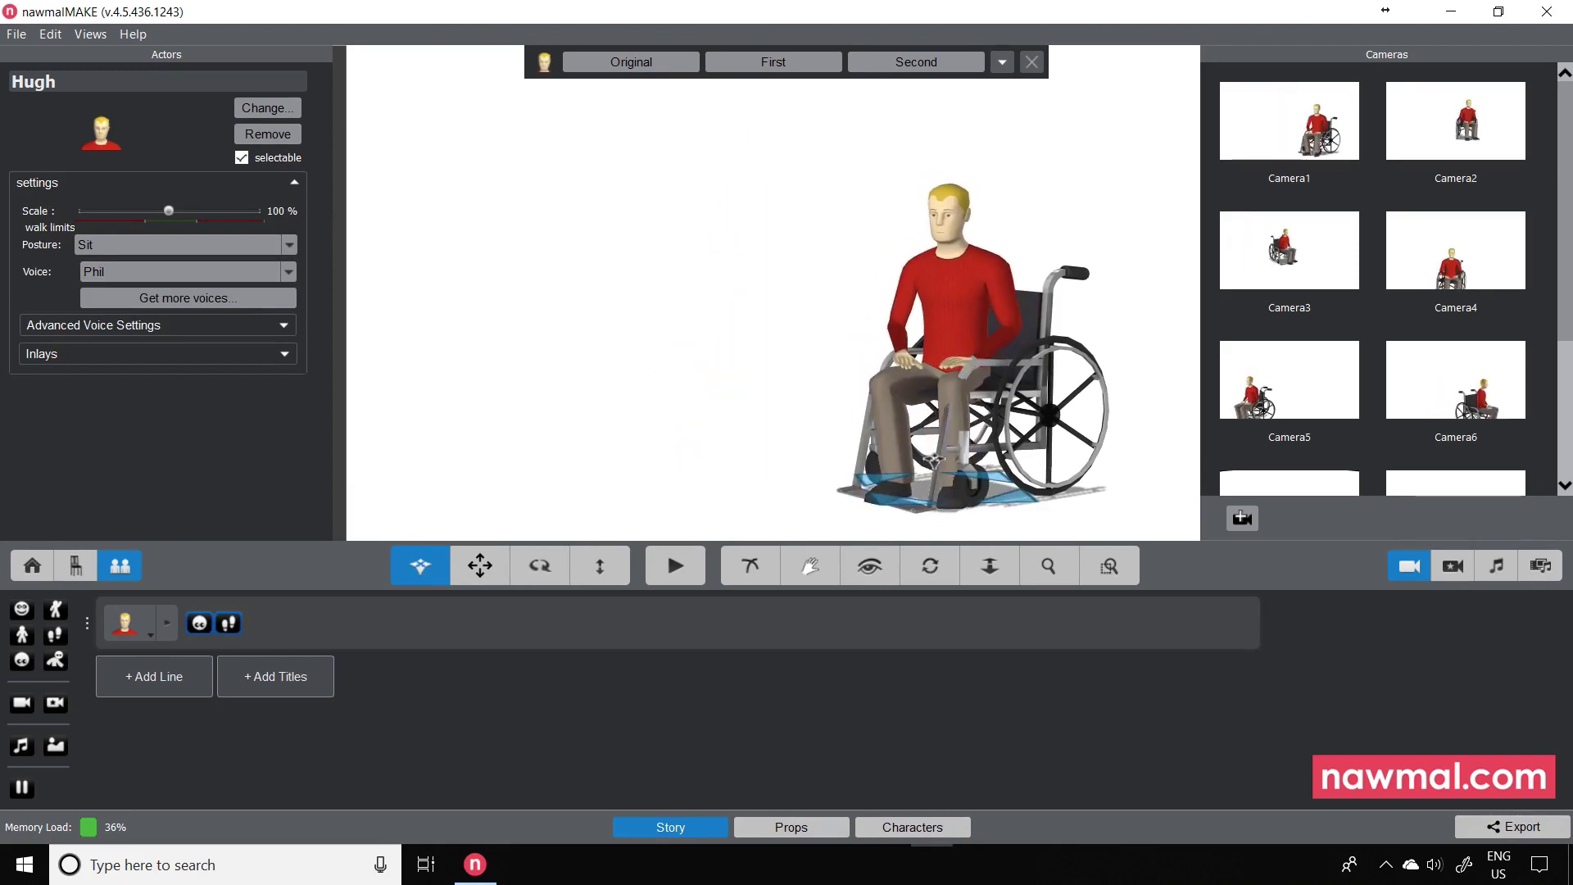
Rotate the wheelchair slightly, turning Hugh along with it.
{"action": "left_click", "coordinate": [540, 565]}
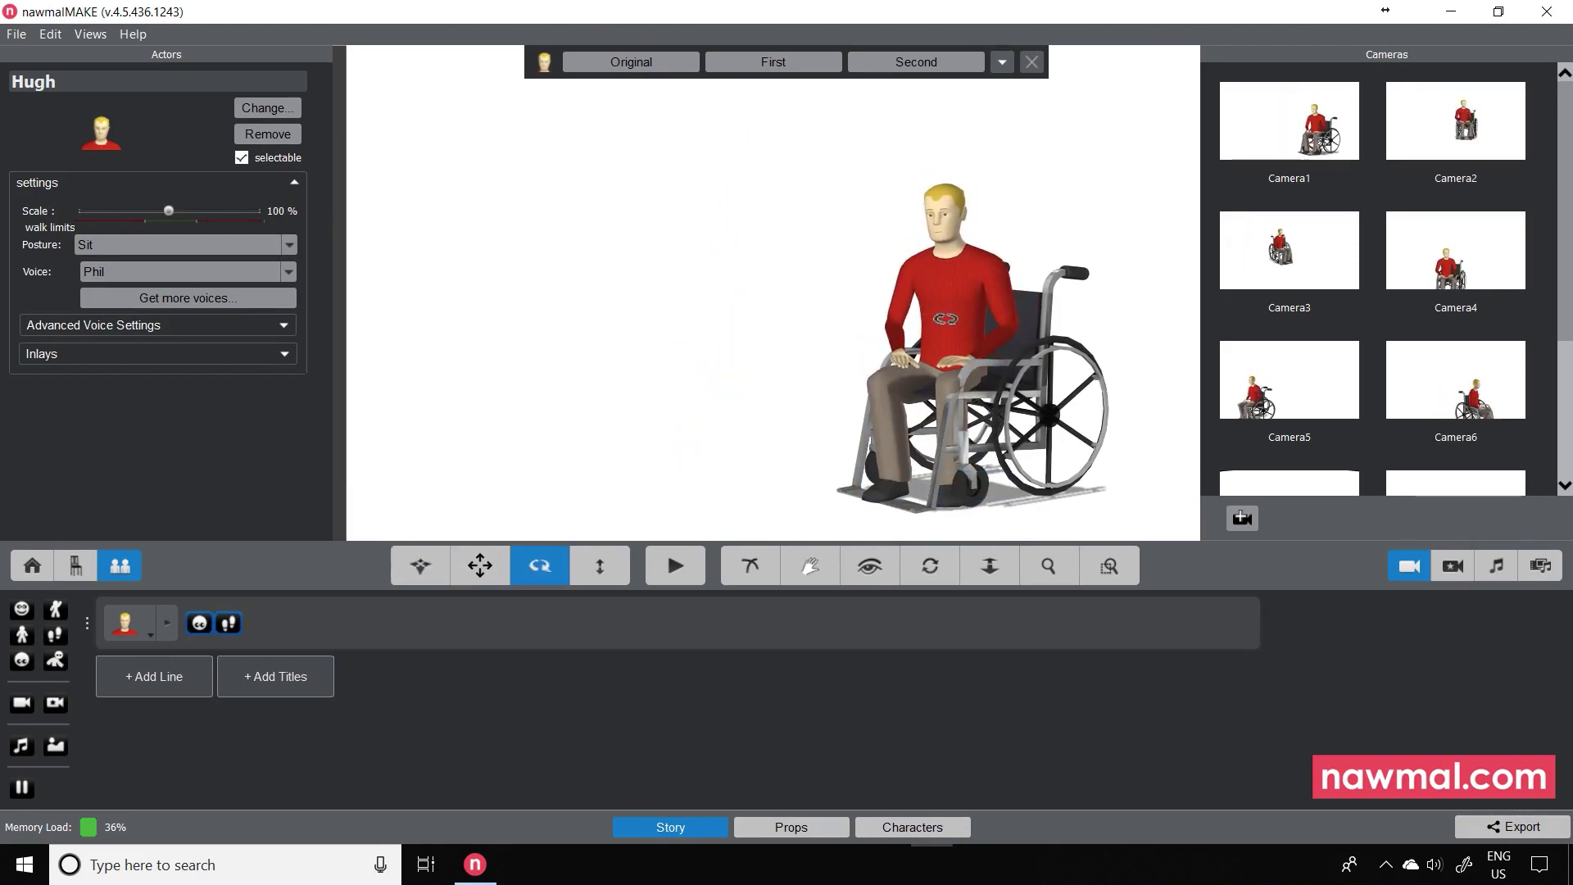
{"action": "left_click", "coordinate": [949, 319]}
{"action": "left_click_drag", "start_coordinate": [949, 318], "coordinate": [951, 320]}
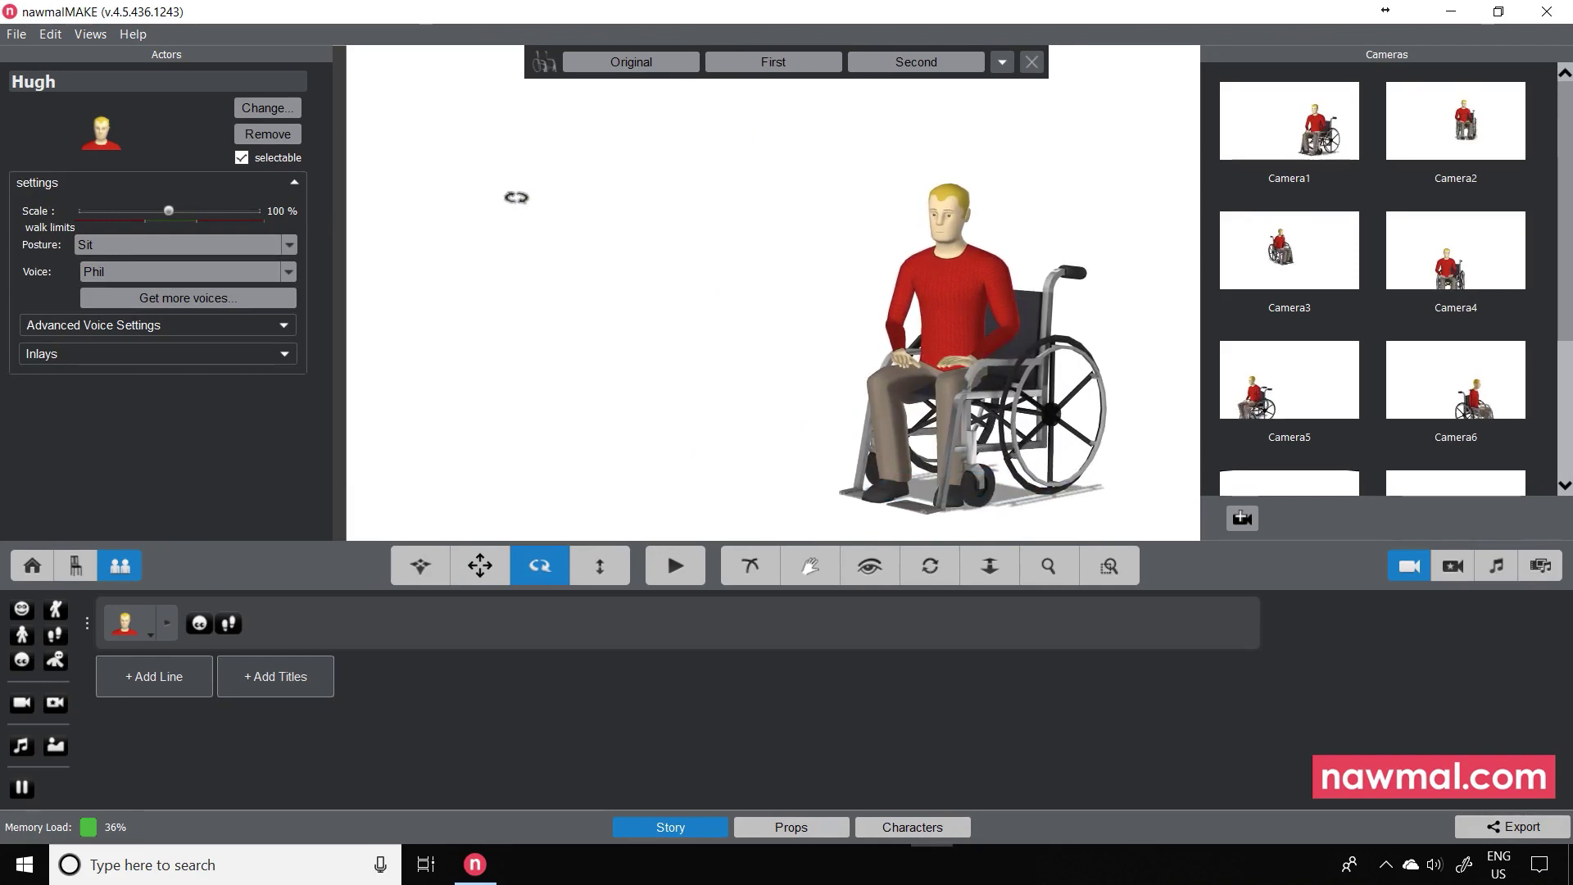
{"action": "left_click", "coordinate": [75, 567]}
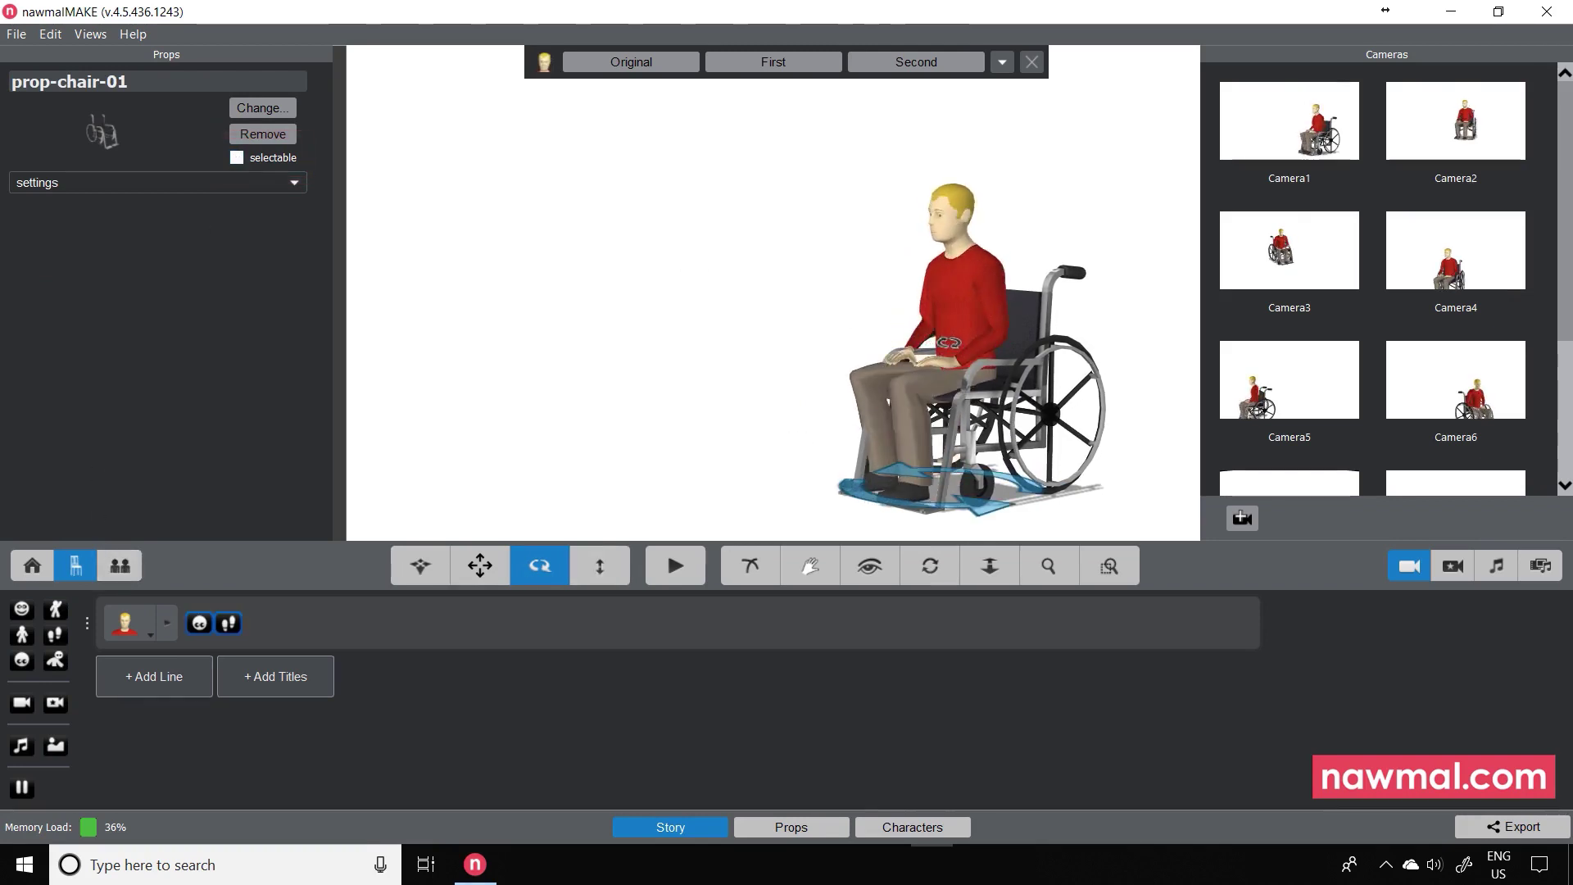
{"action": "left_click", "coordinate": [435, 578]}
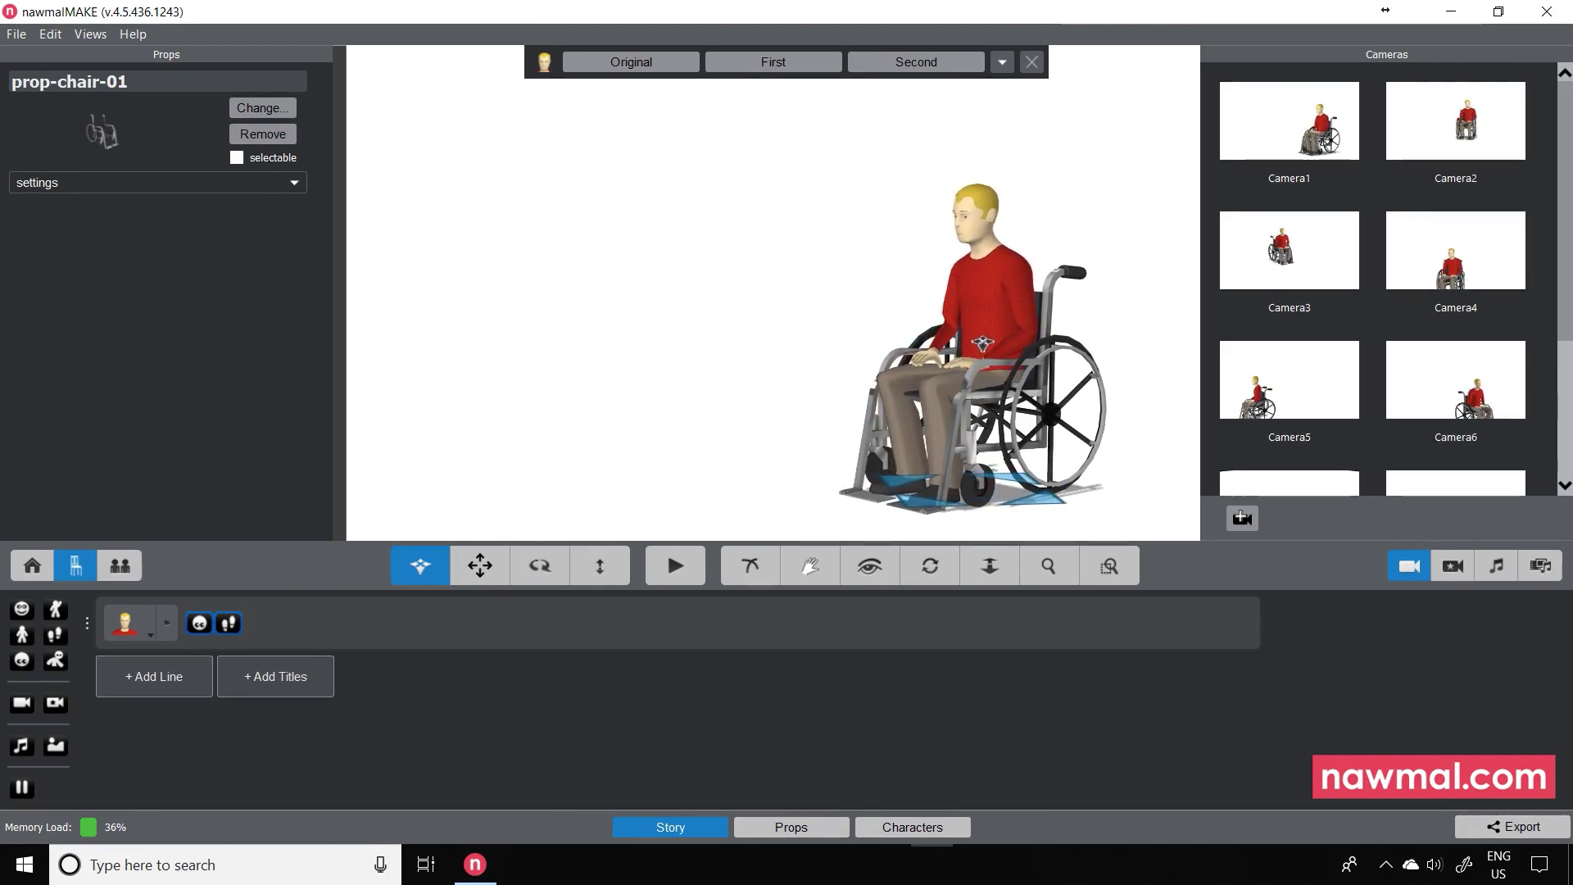
{"action": "left_click", "coordinate": [295, 182]}
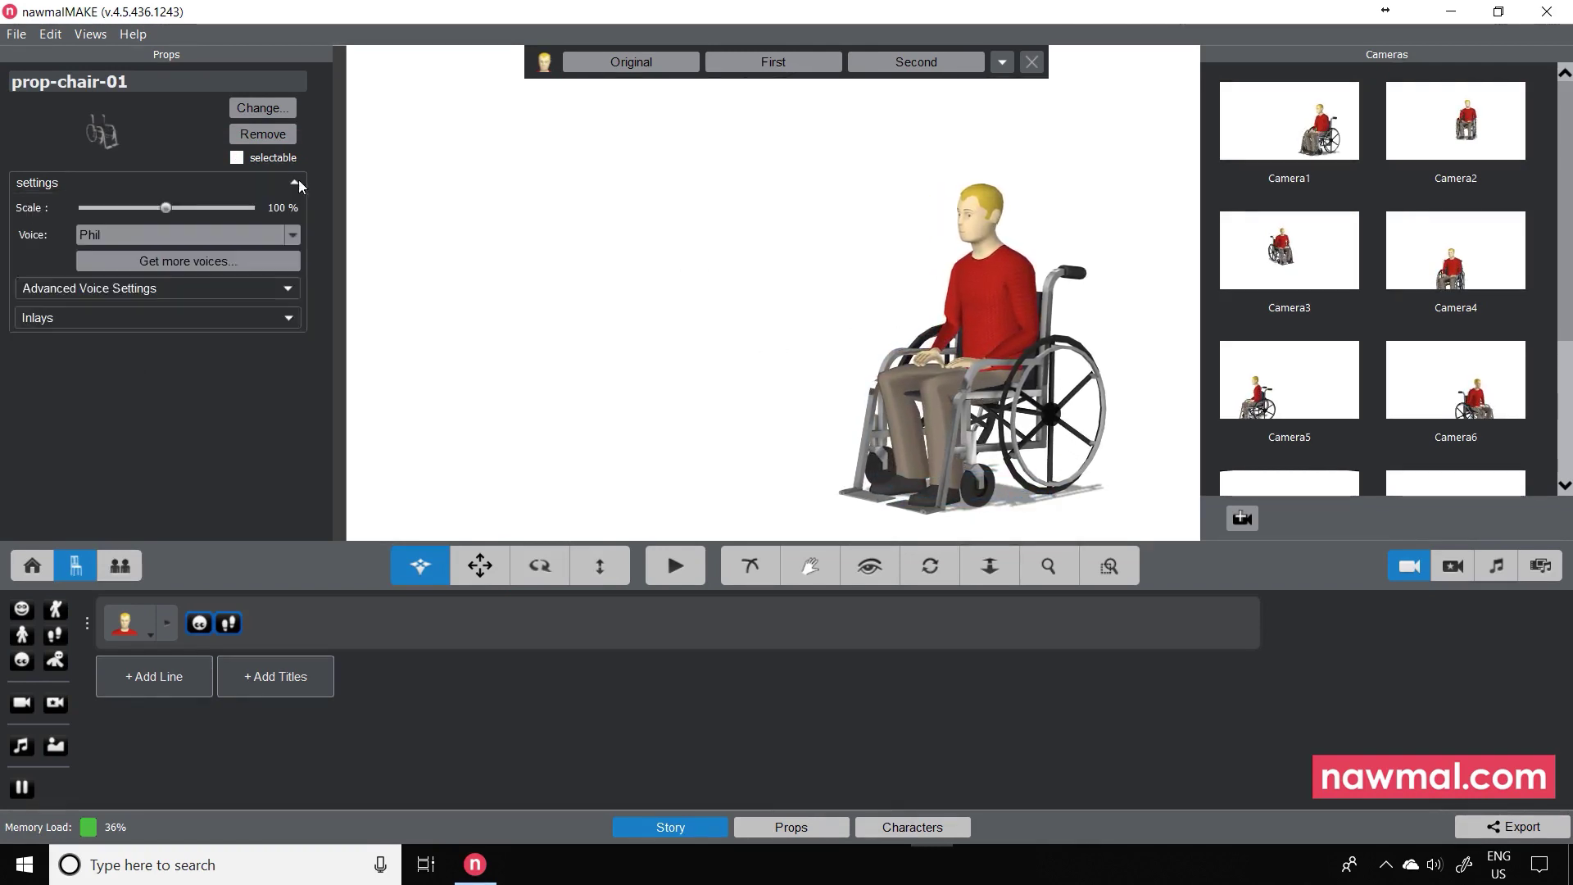
{"action": "left_click", "coordinate": [122, 568]}
{"action": "left_click", "coordinate": [75, 565]}
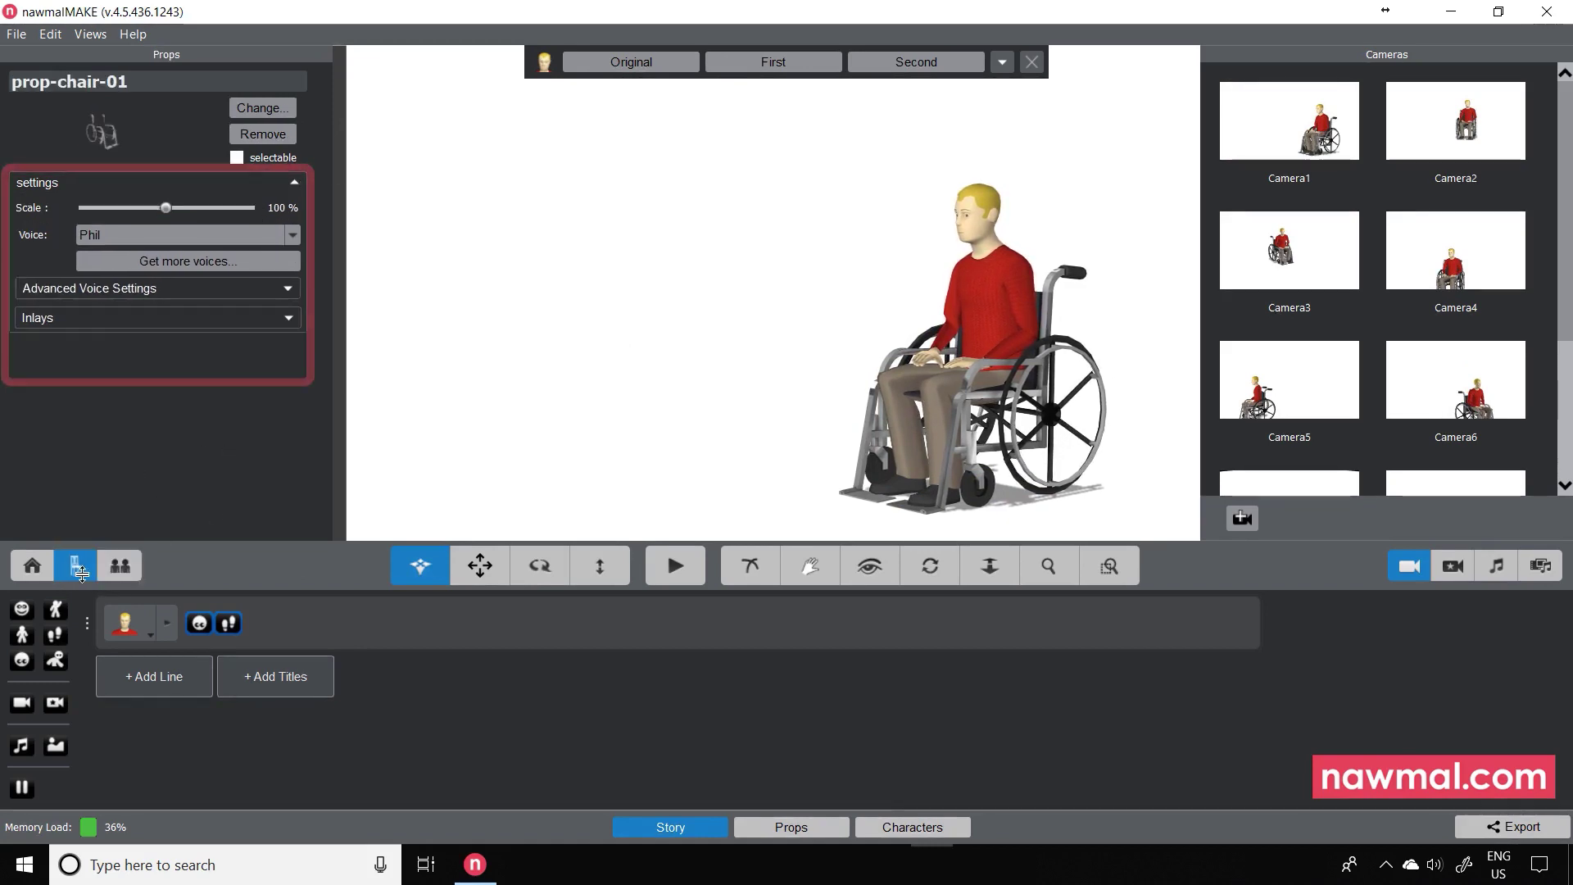
{"action": "left_click", "coordinate": [125, 567]}
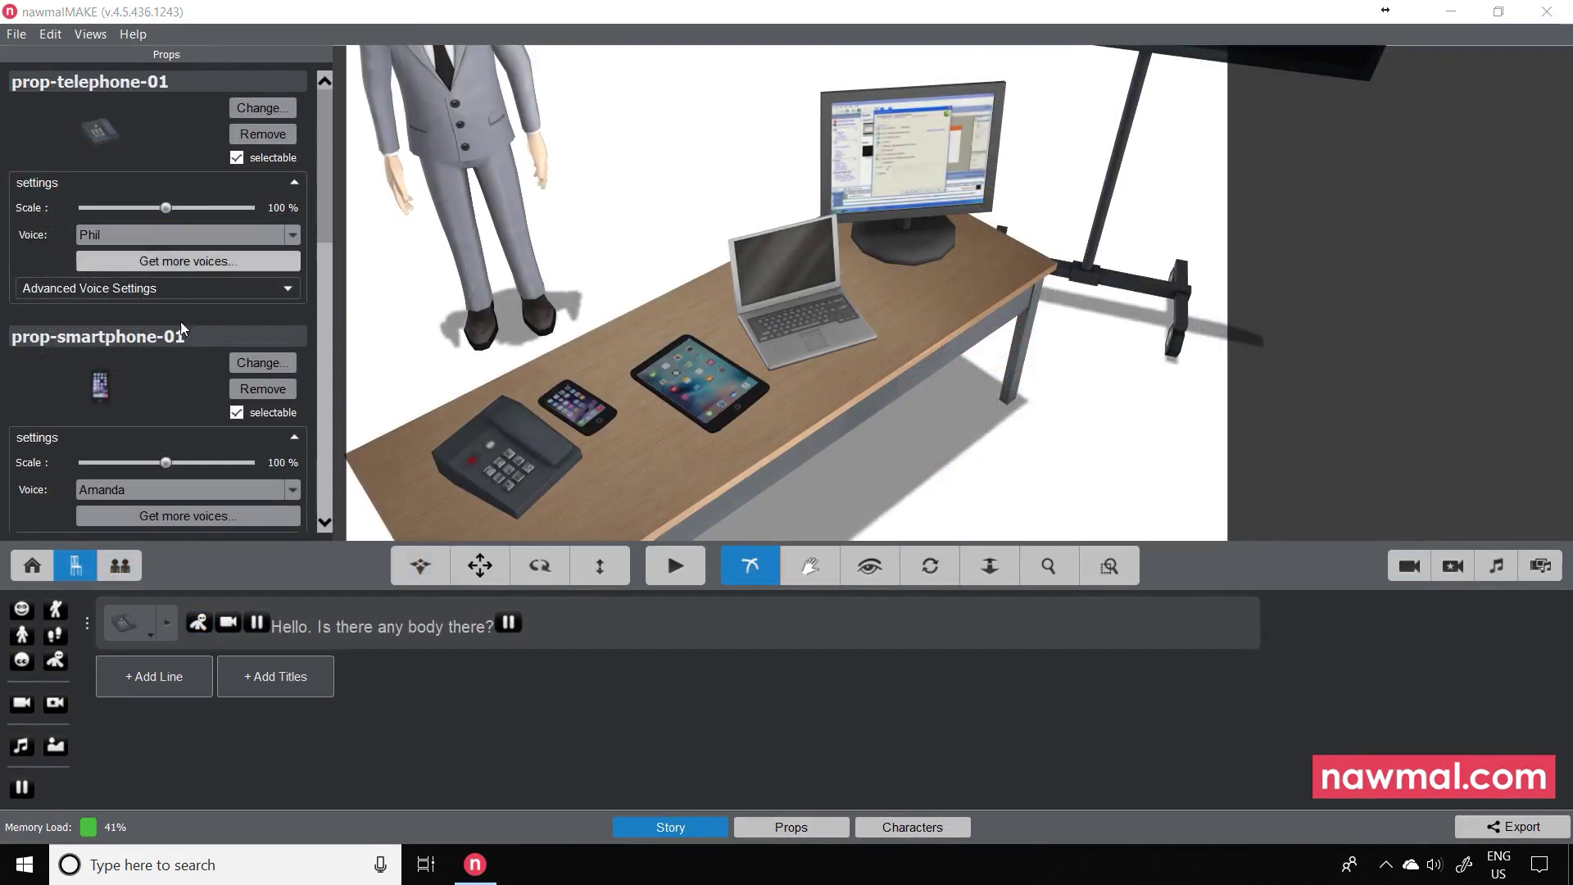
Show Mark's and the props' settings, then preview the telephone's line 'Hello. Is there any body there?'.
{"action": "left_click", "coordinate": [114, 567]}
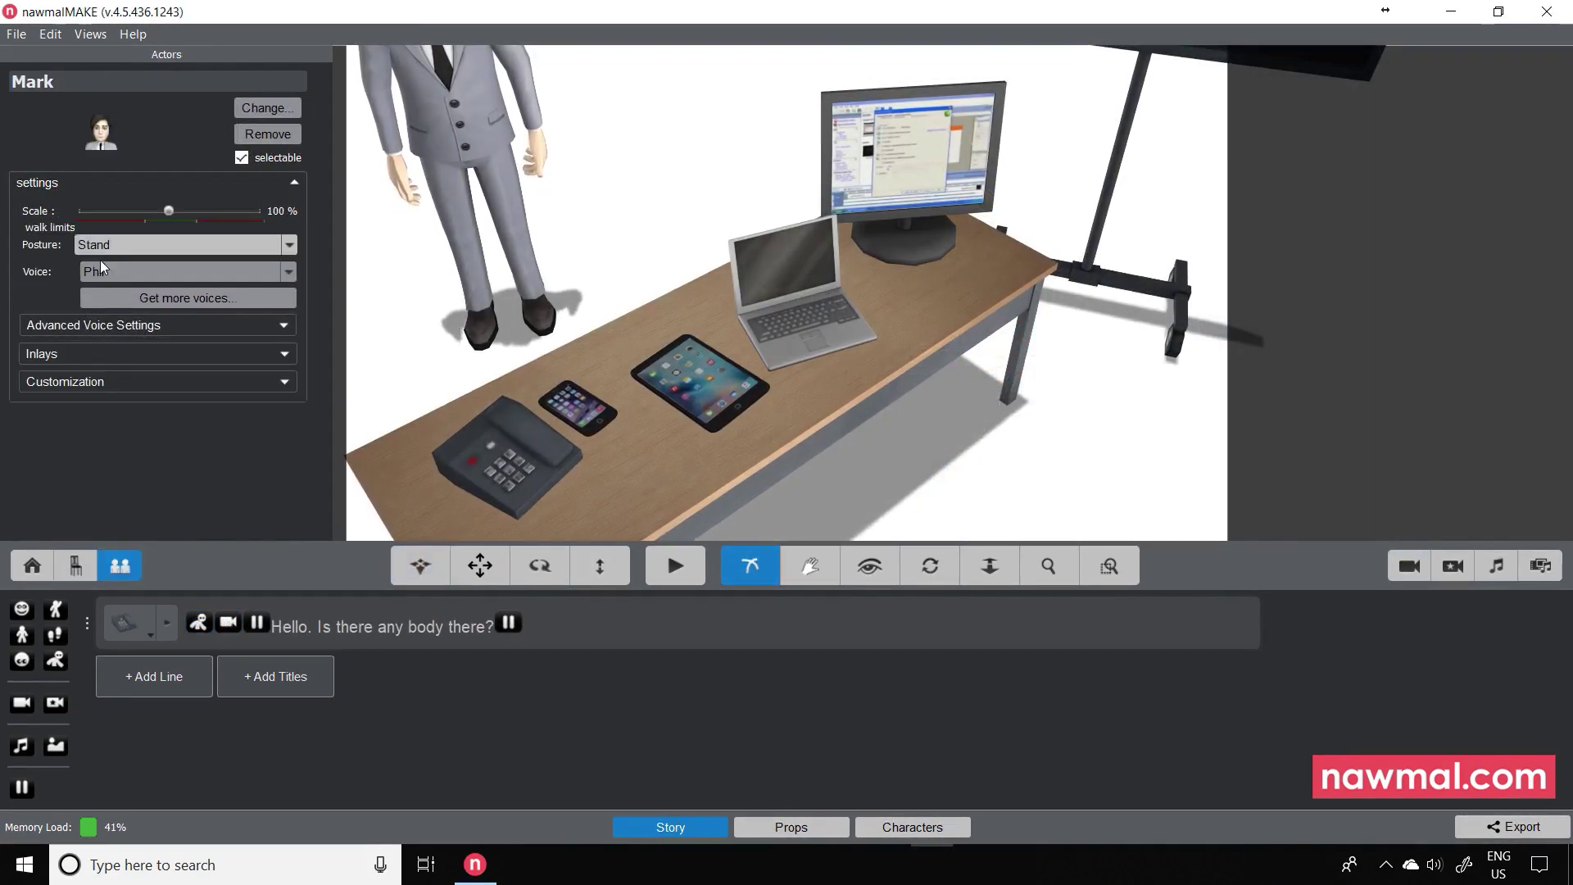
{"action": "left_click", "coordinate": [75, 567]}
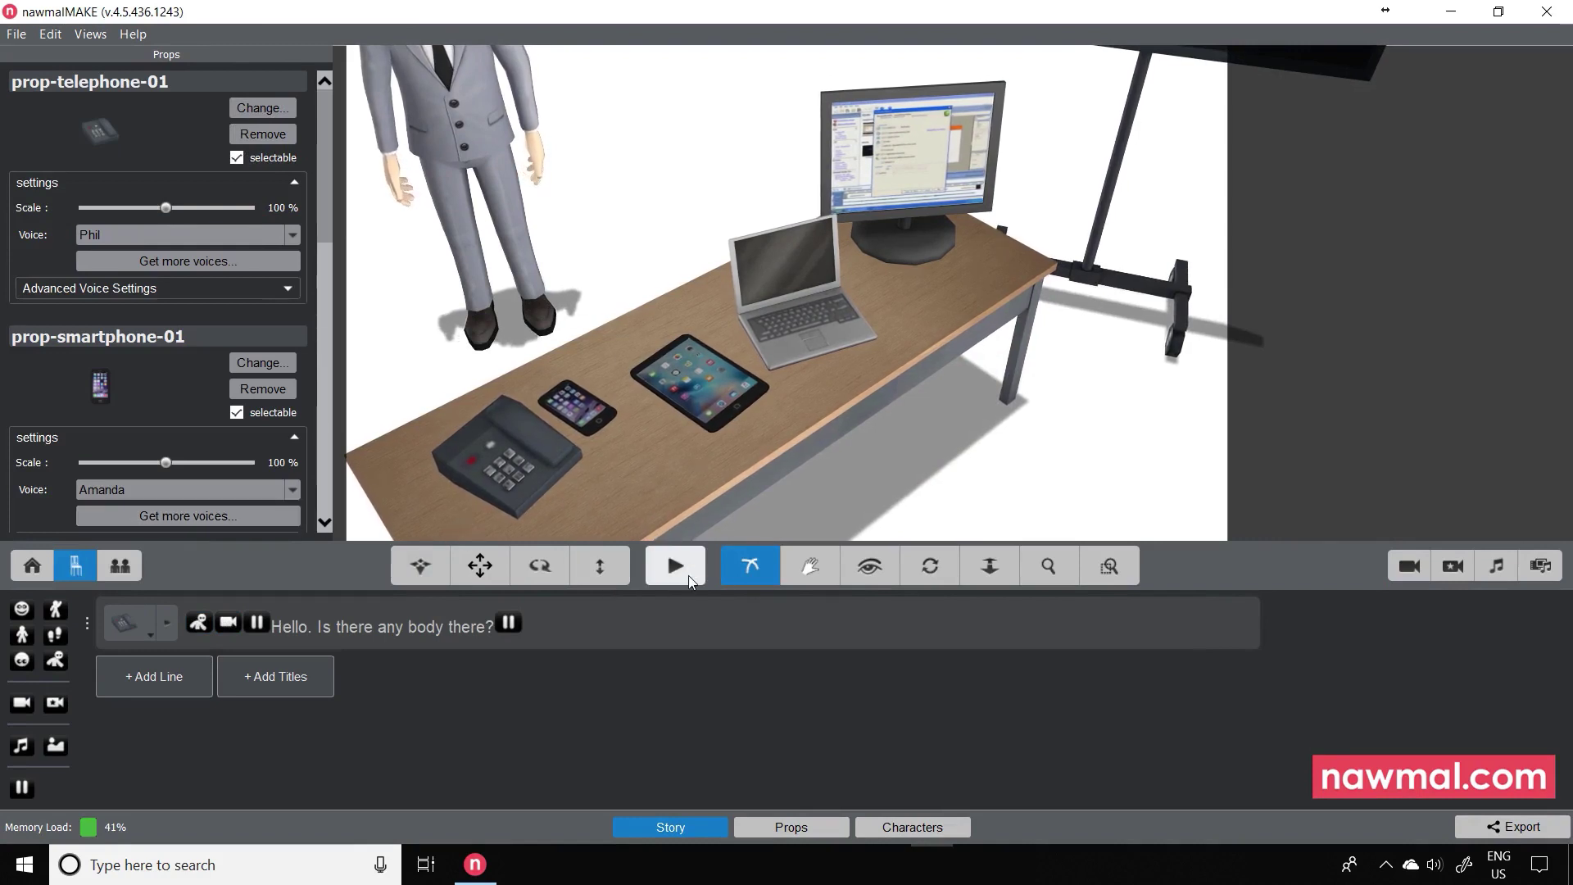
{"action": "left_click", "coordinate": [679, 574]}
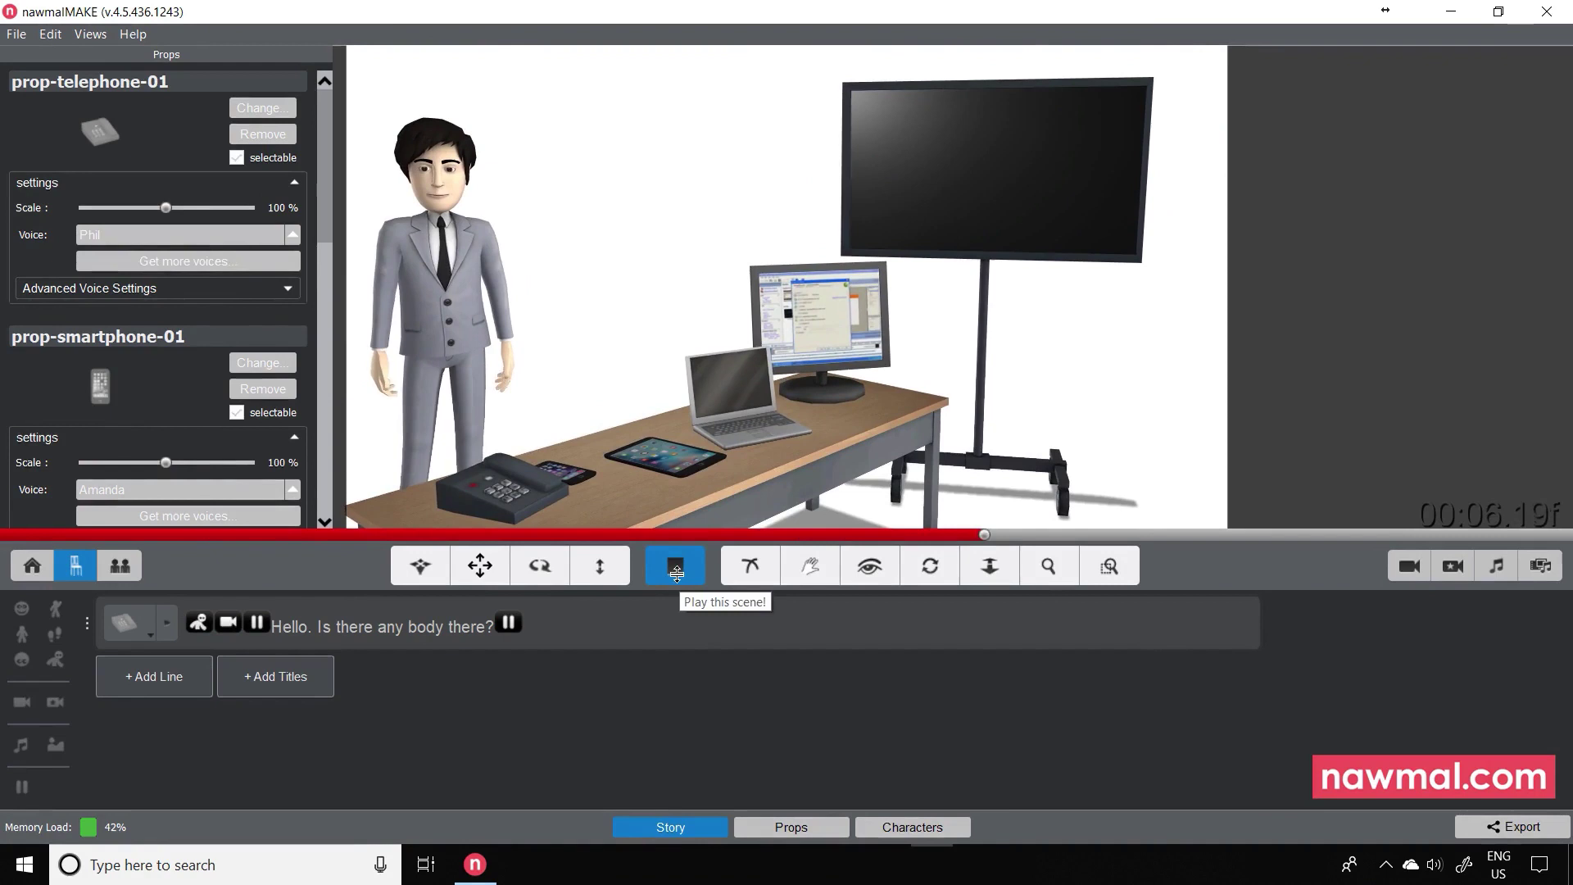
{"action": "left_click", "coordinate": [676, 574]}
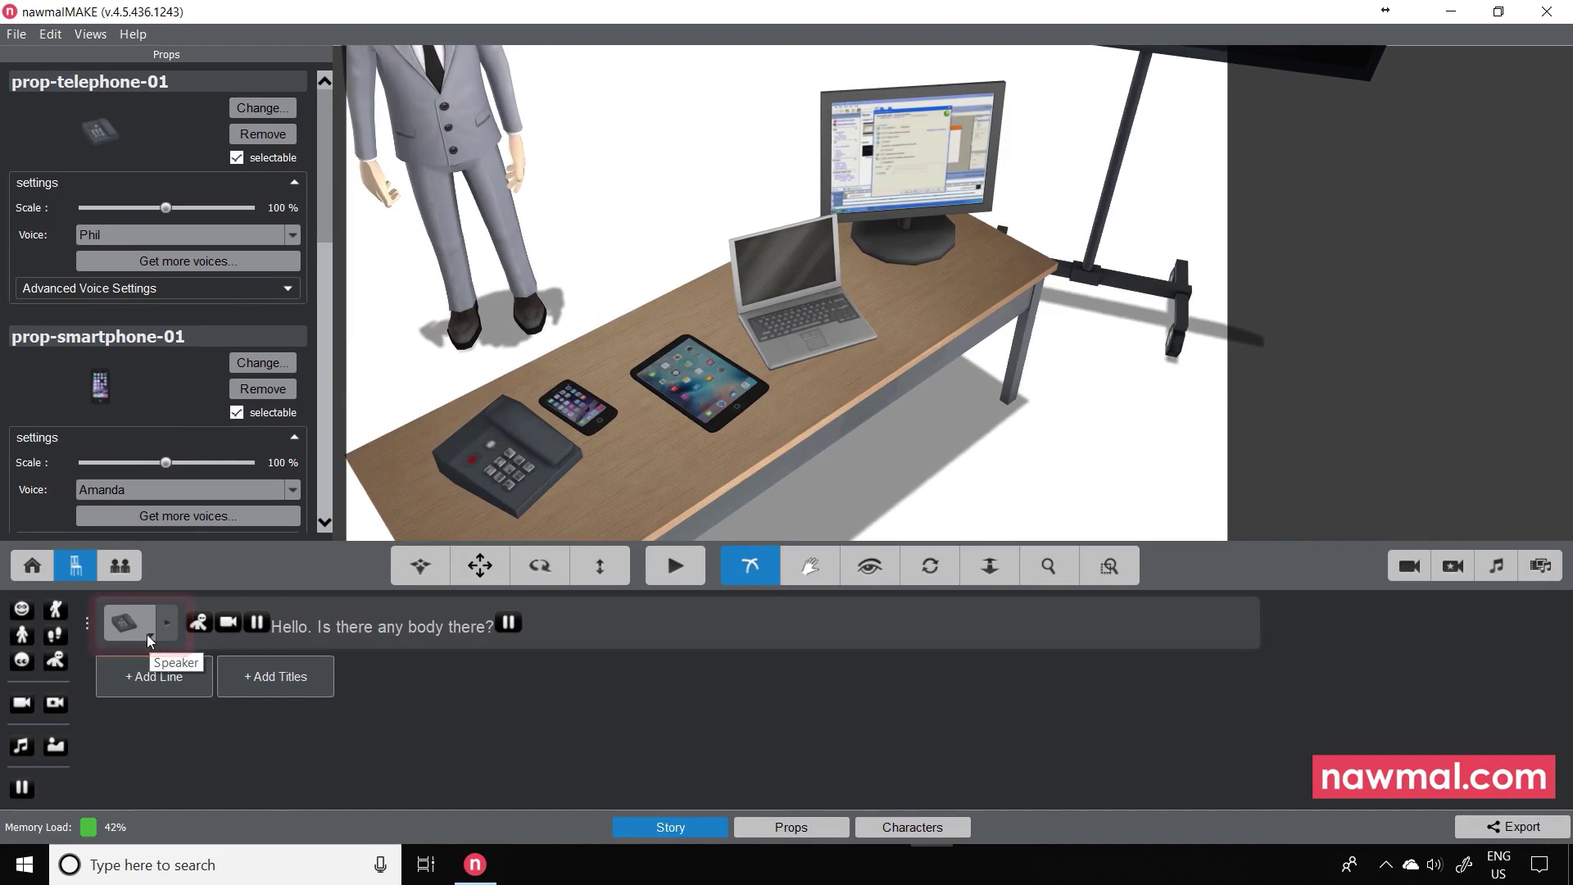
Make Mark the speaker of the line, then collapse the telephone, smartphone and Mark settings.
{"action": "left_click", "coordinate": [148, 636]}
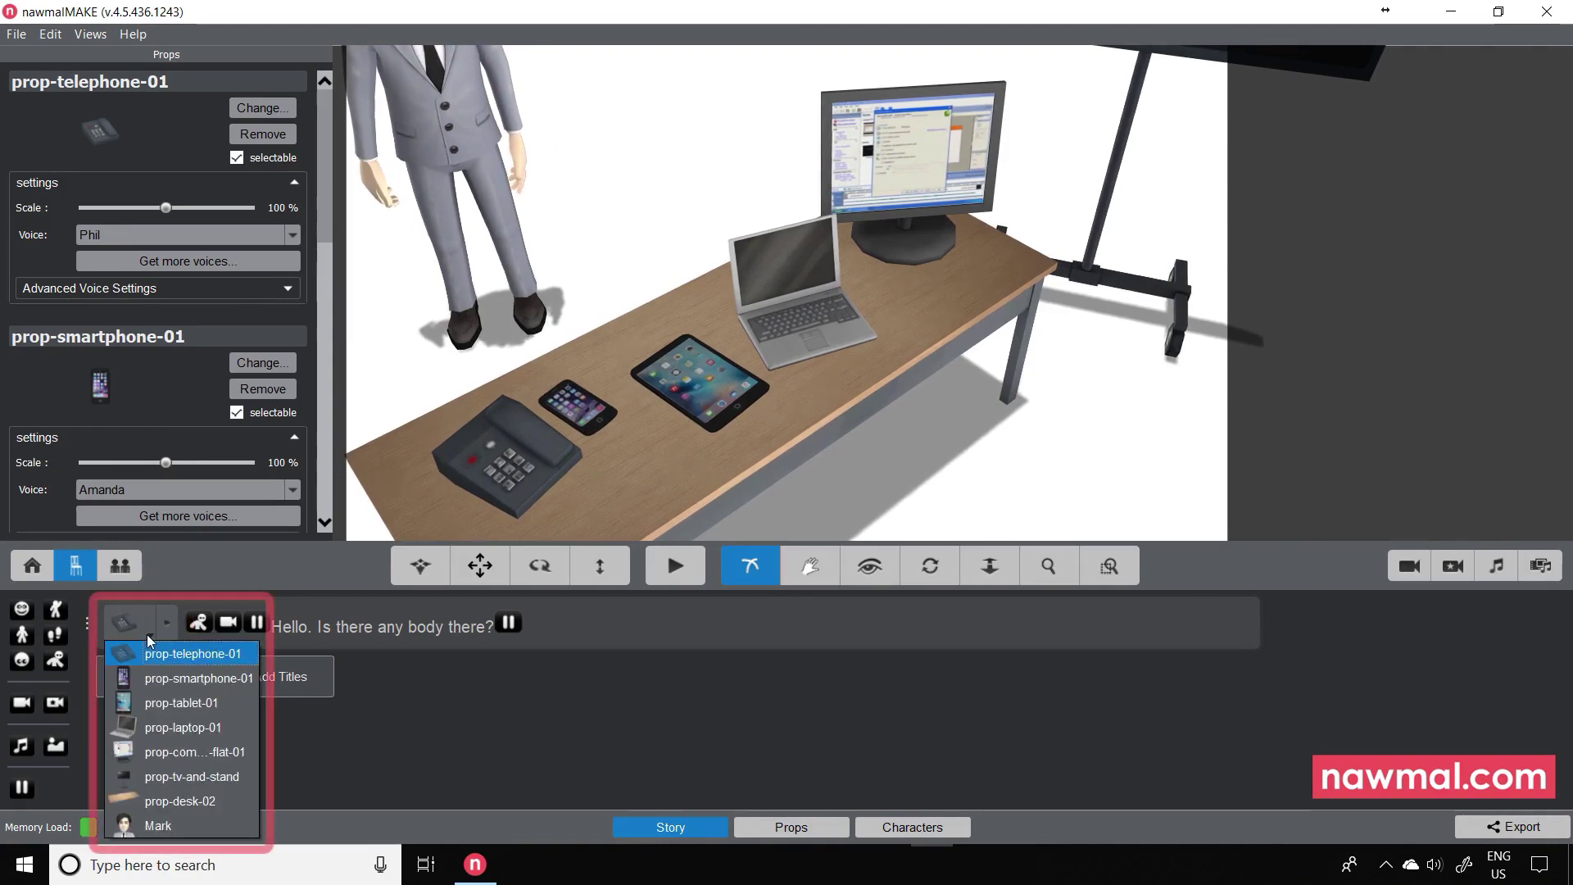
{"action": "left_click", "coordinate": [167, 826]}
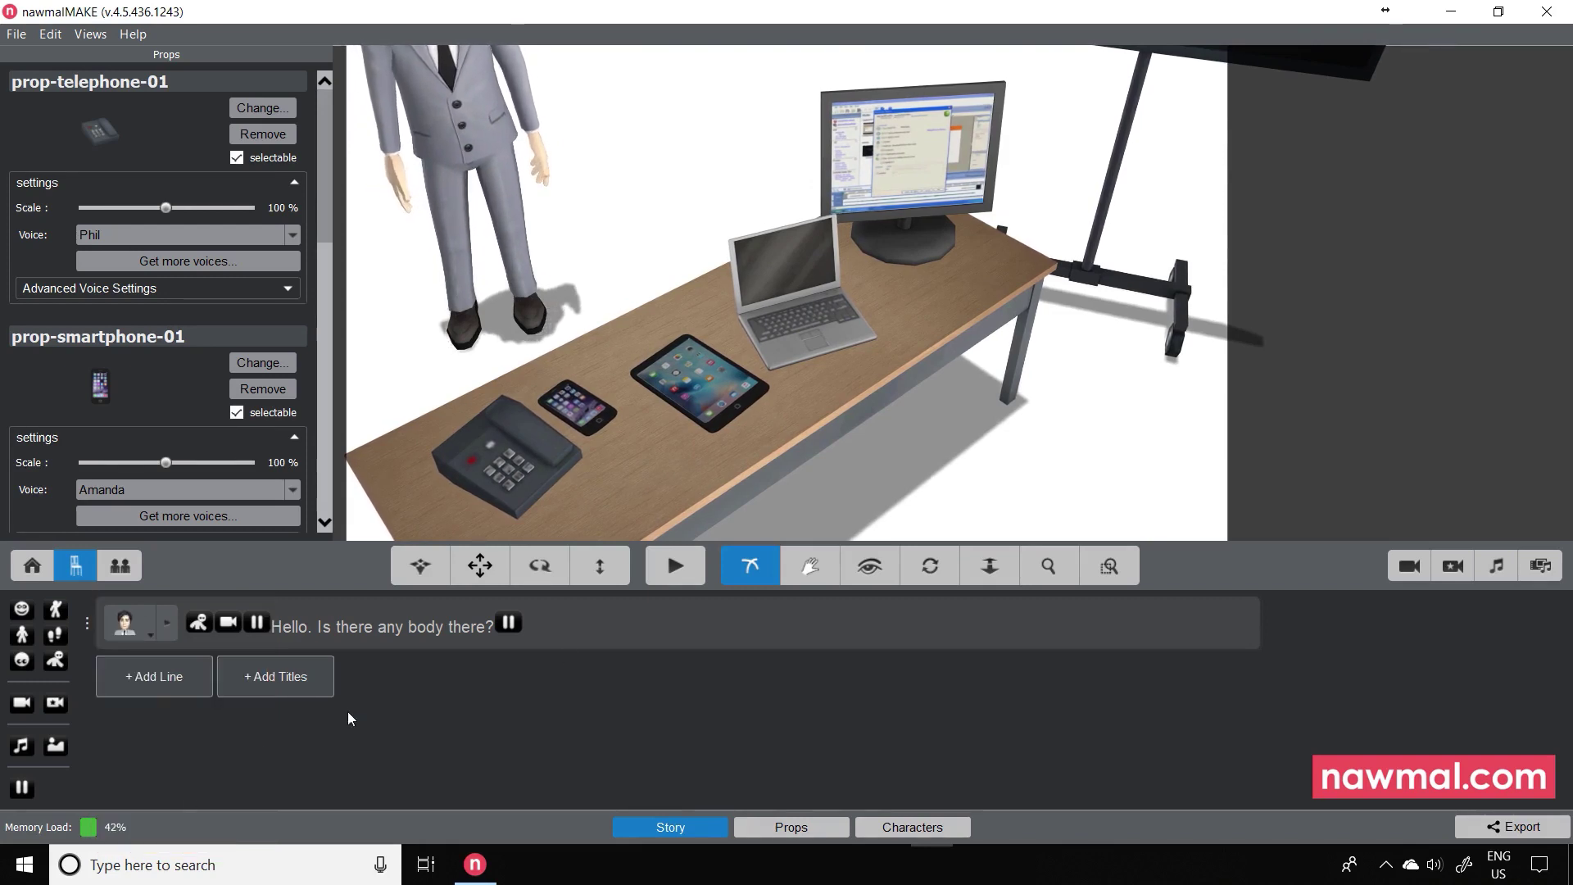
{"action": "left_click", "coordinate": [294, 182]}
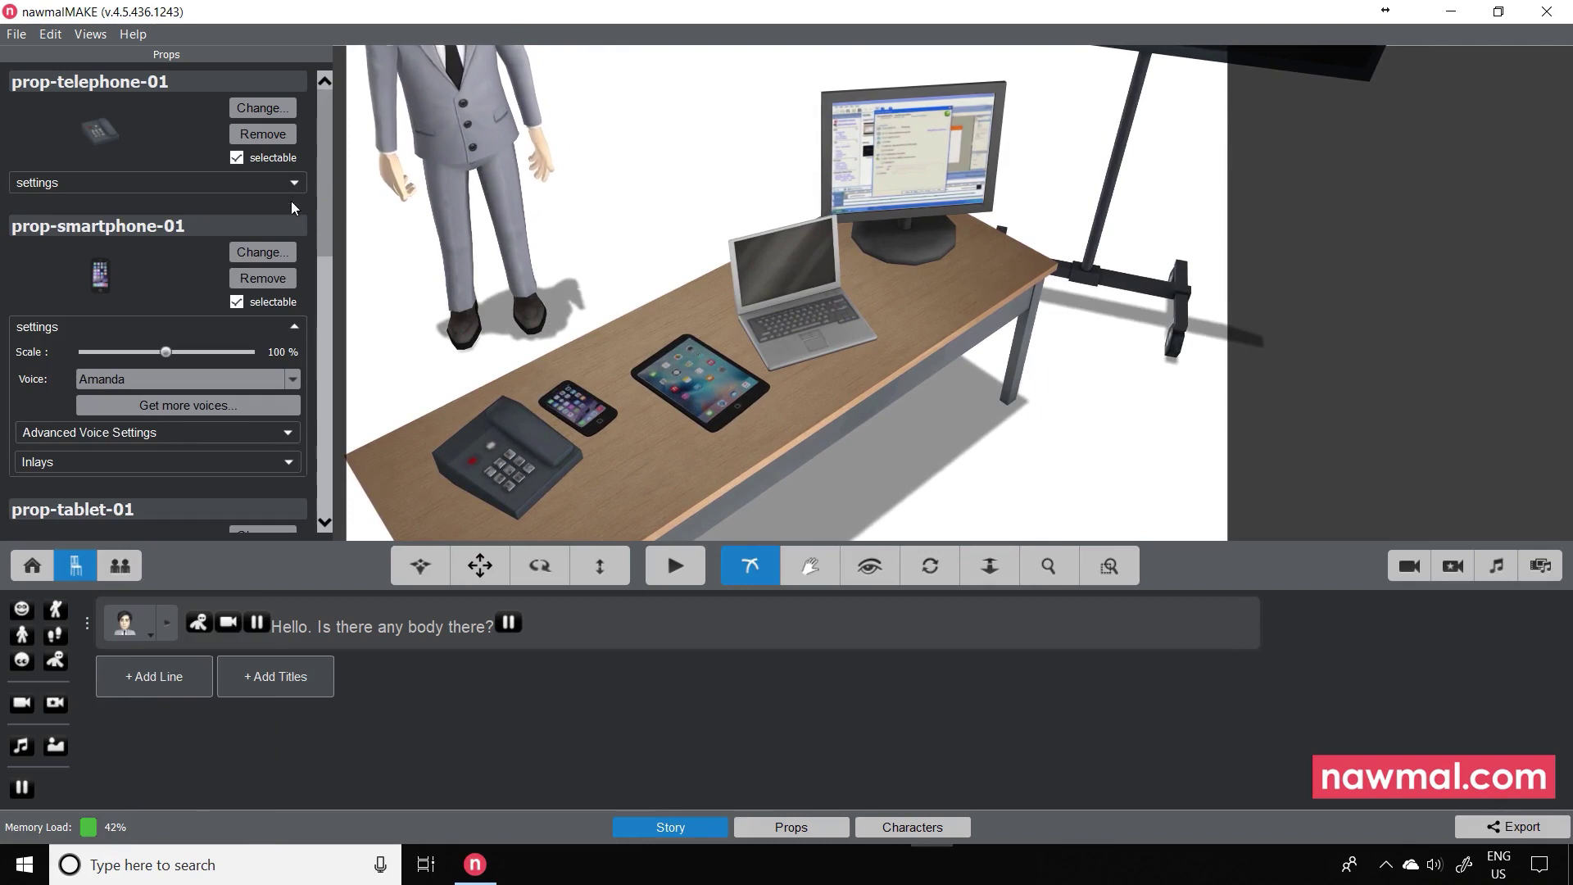
{"action": "left_click", "coordinate": [294, 327]}
{"action": "left_click", "coordinate": [118, 566]}
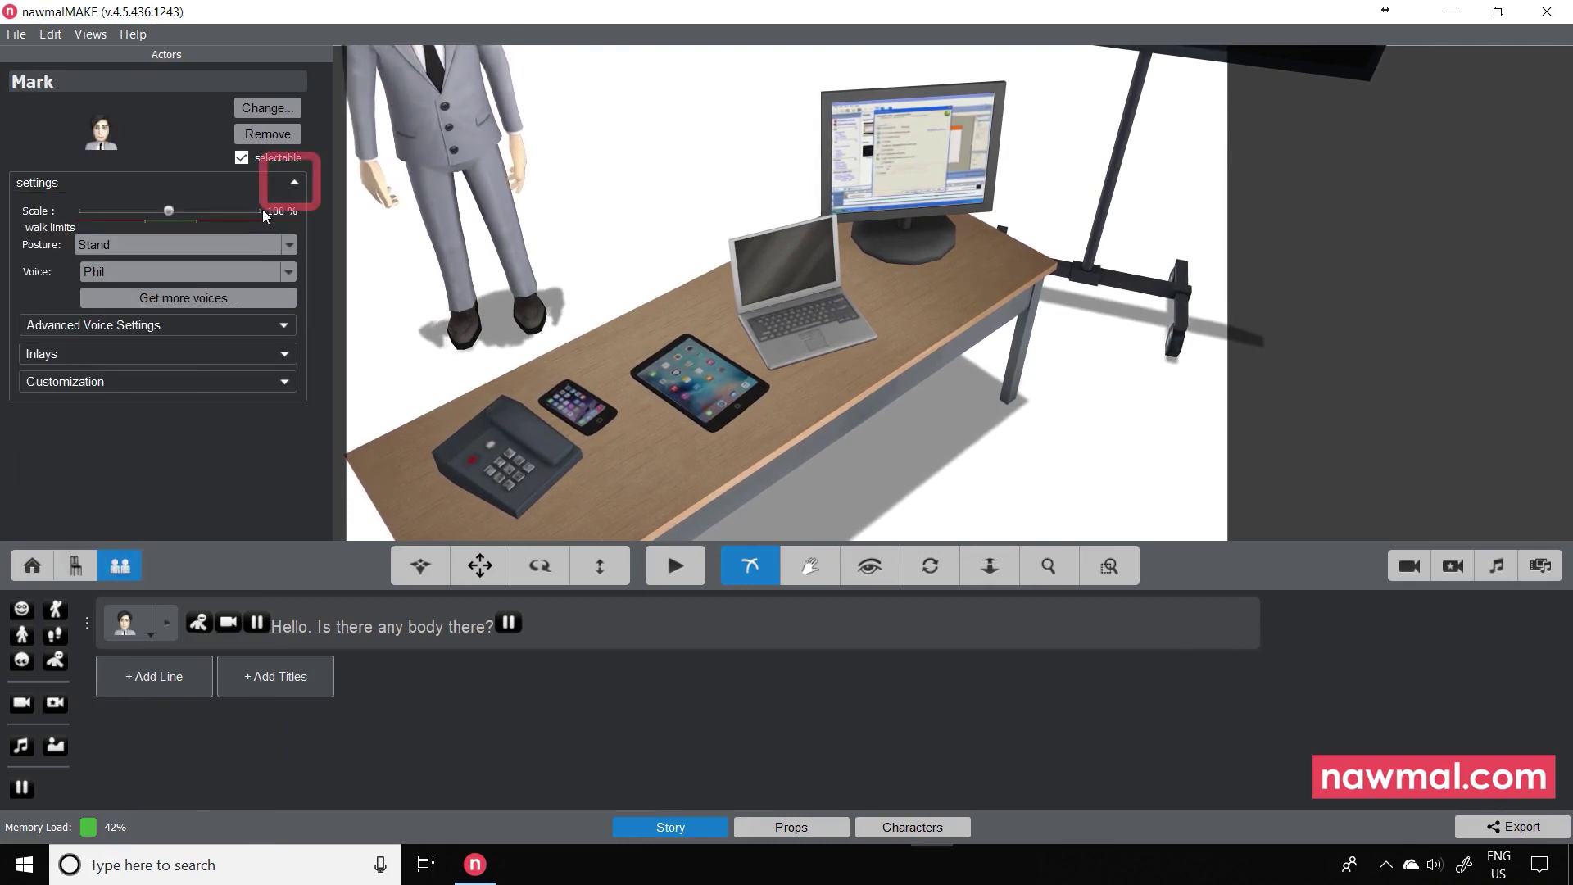
{"action": "left_click", "coordinate": [293, 184]}
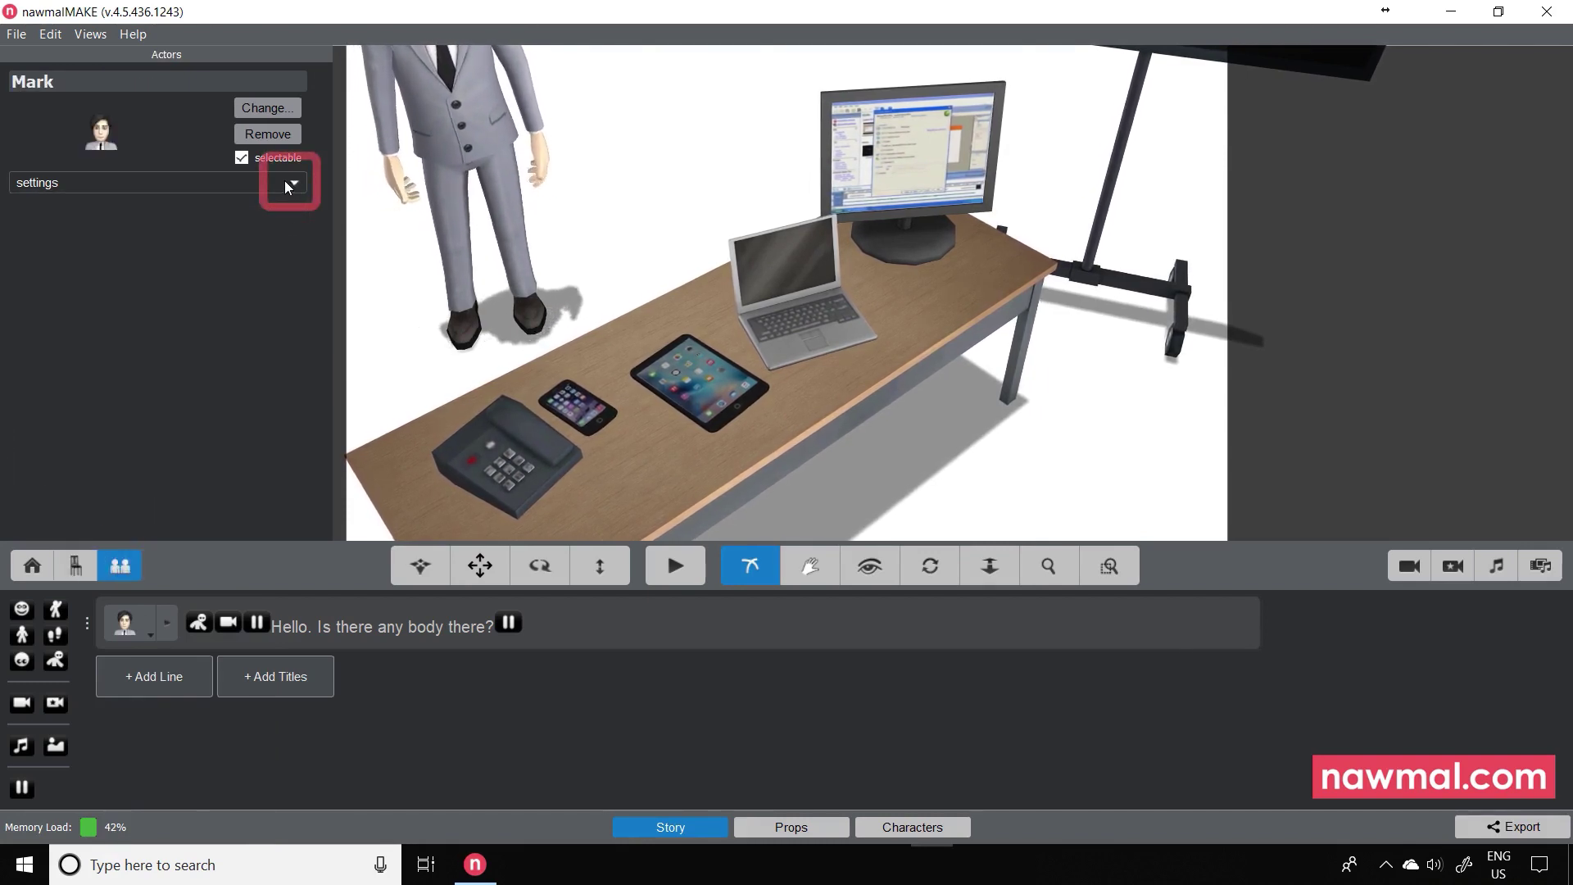
Show the Furnitures props under Miscellaneous, listing armchairs, boards, desks, sofas and phones.
{"action": "left_click", "coordinate": [791, 827]}
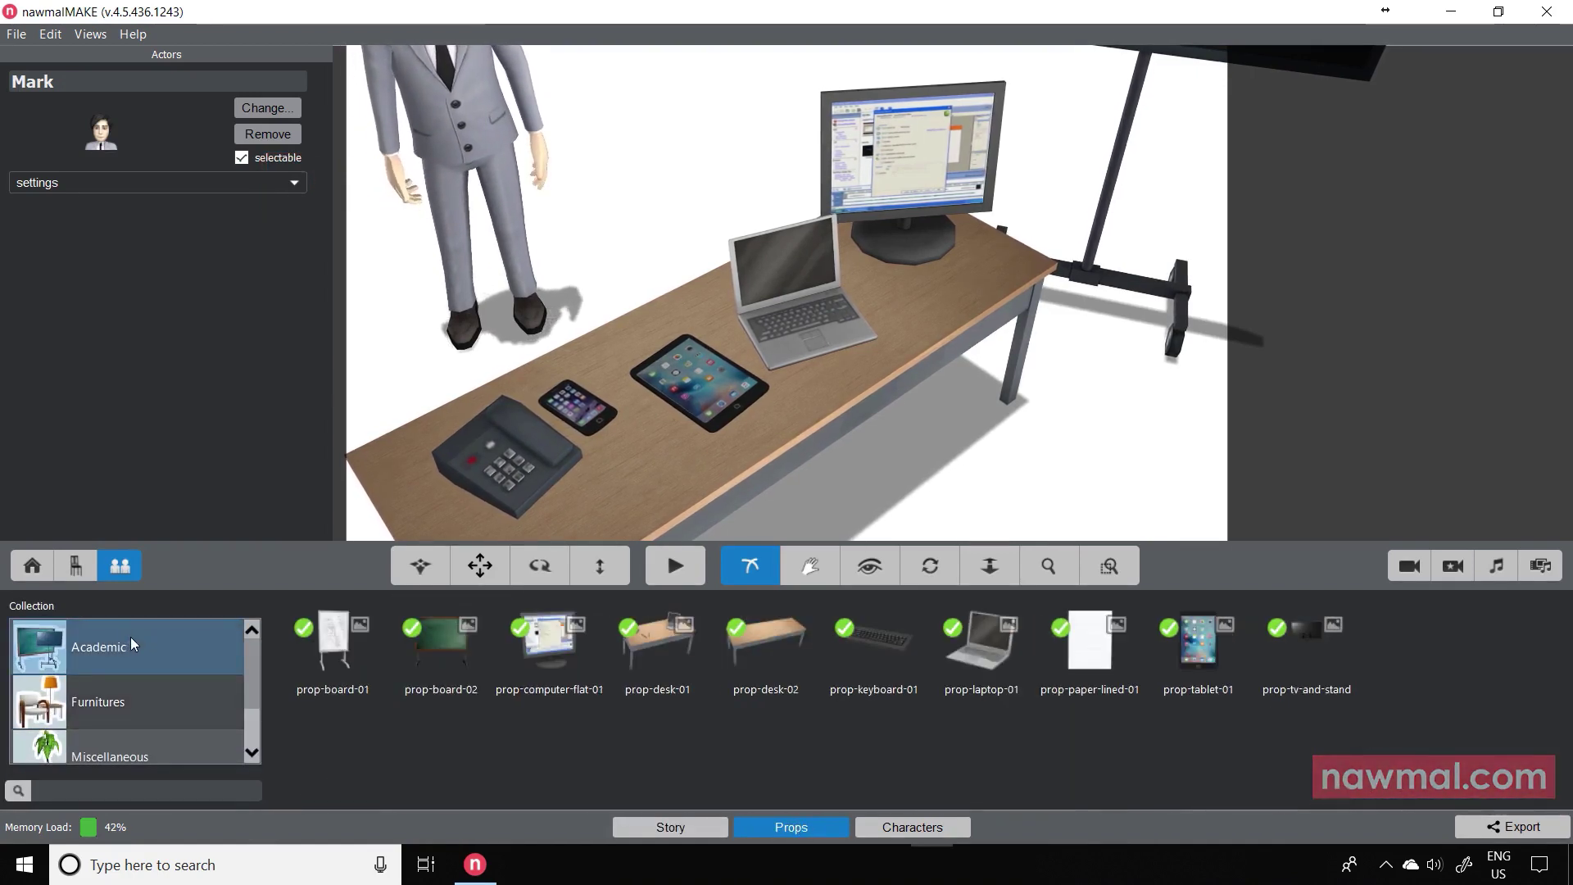
{"action": "left_click", "coordinate": [179, 737]}
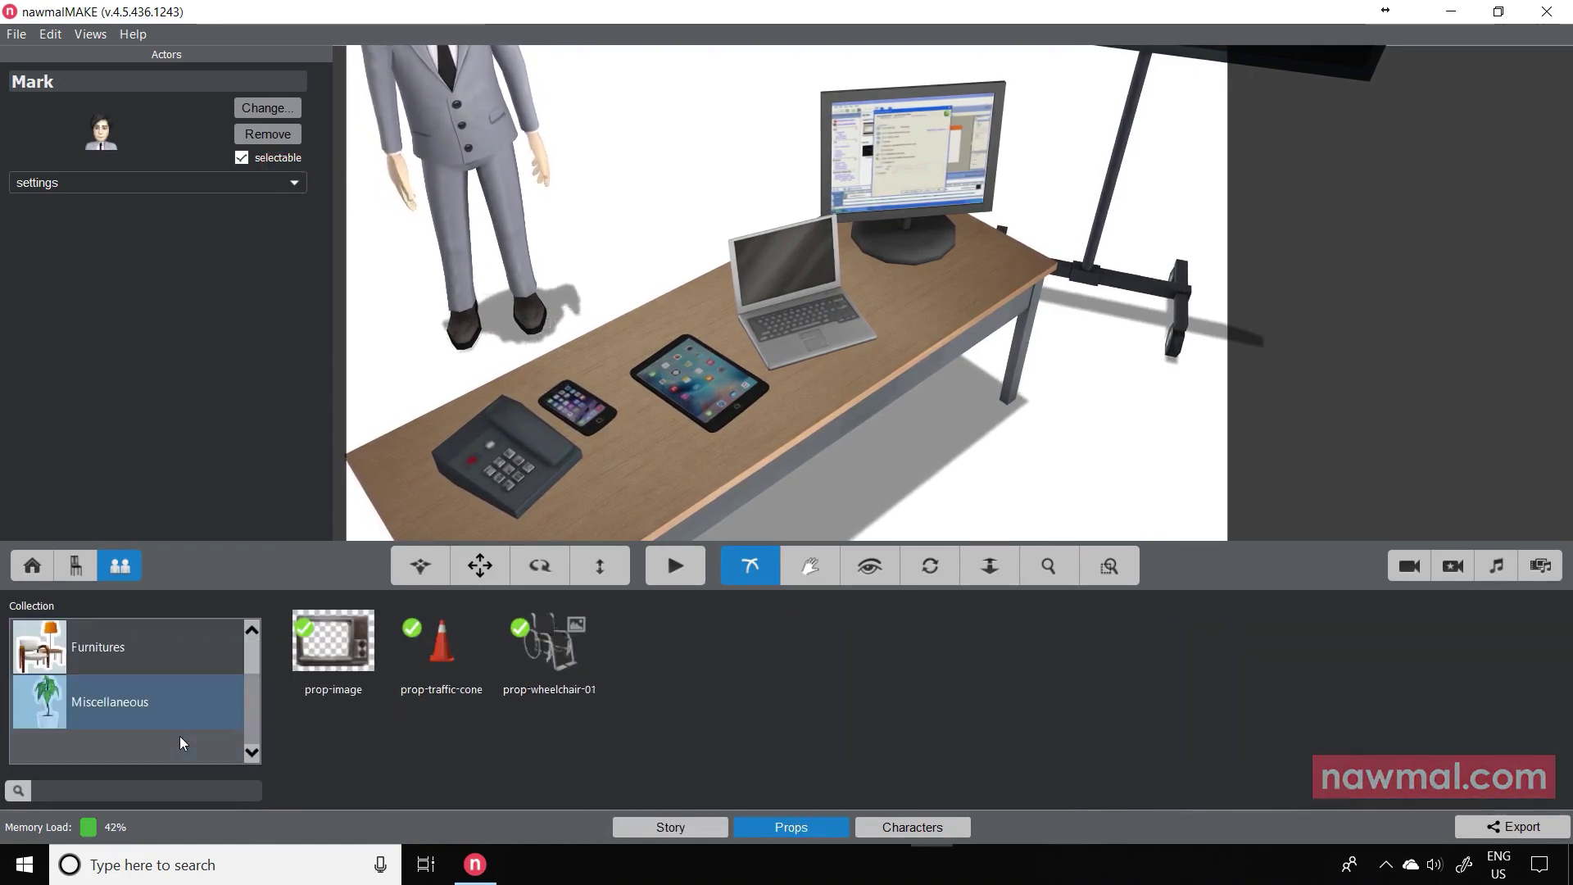
{"action": "left_click", "coordinate": [159, 645]}
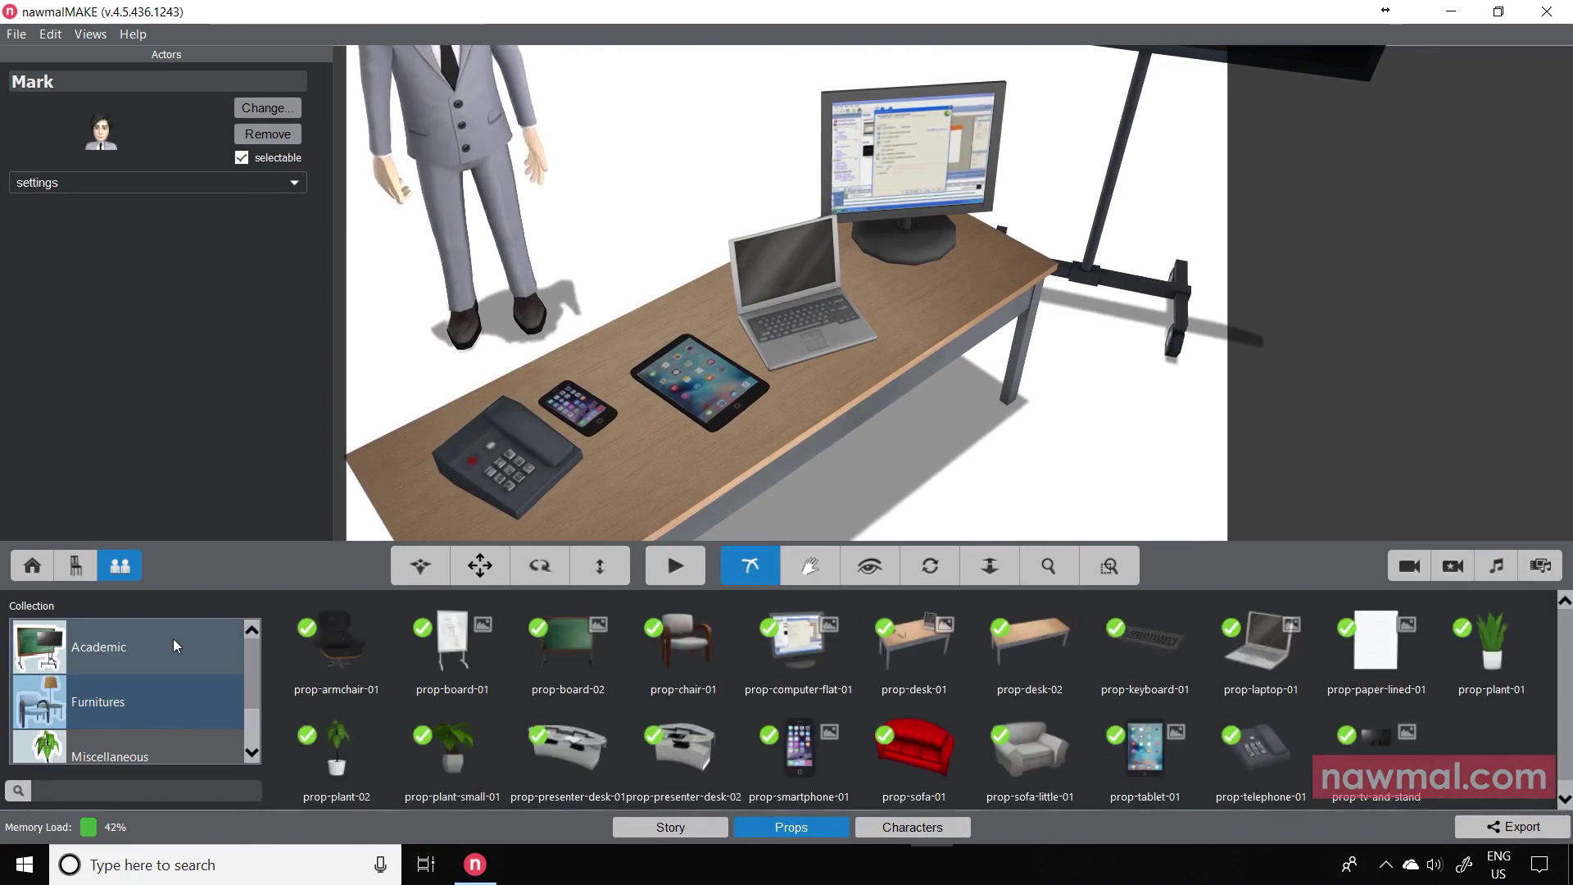